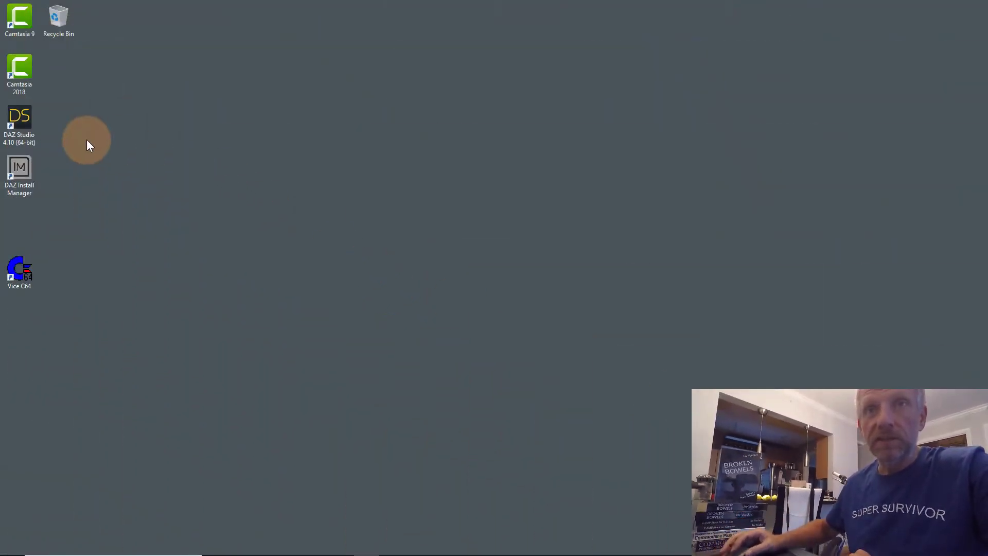
- Launch DAZ Studio, dismiss the PostgreSQL resource error and quit the program
{"action": "double_click", "coordinate": [19, 121]}
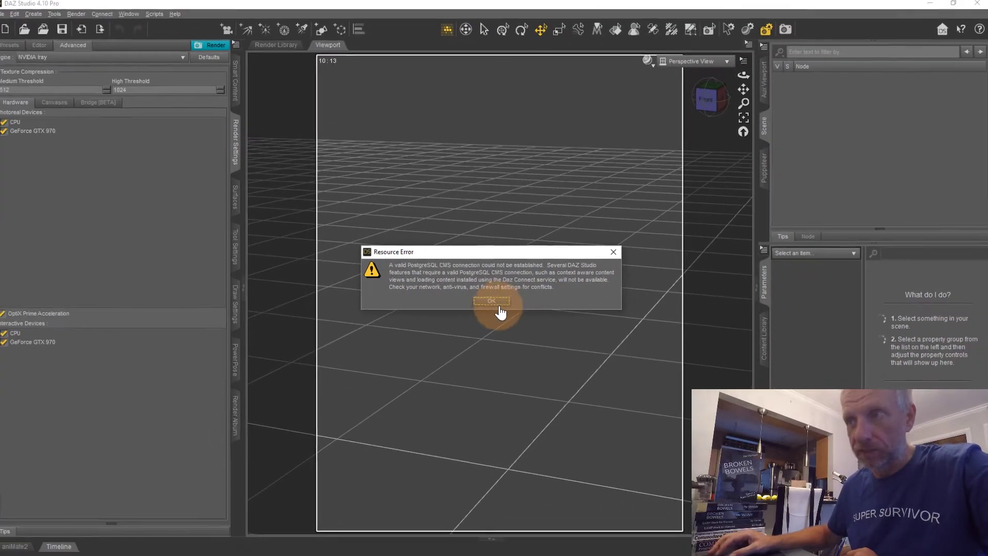
{"action": "left_click", "coordinate": [495, 302]}
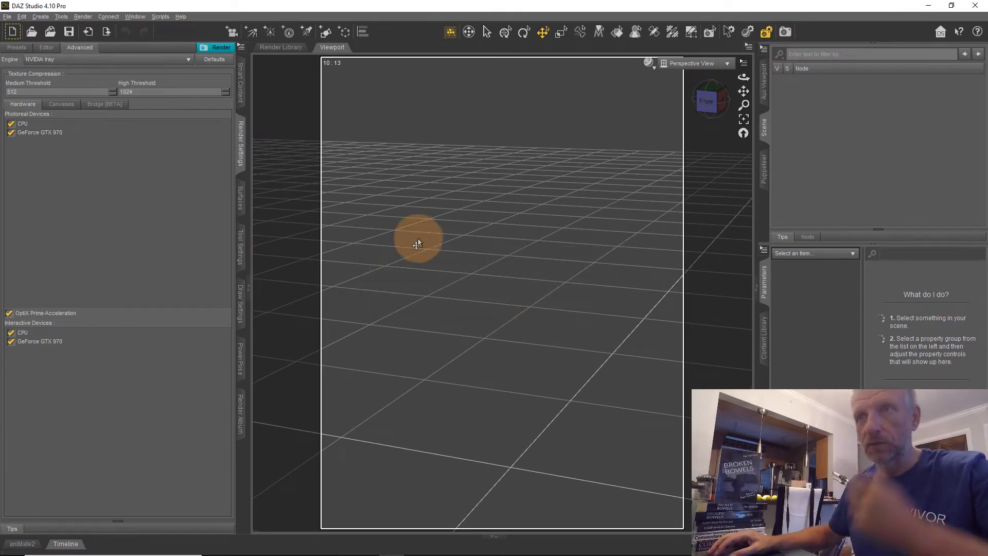
{"action": "left_click", "coordinate": [7, 17]}
{"action": "left_click", "coordinate": [39, 175]}
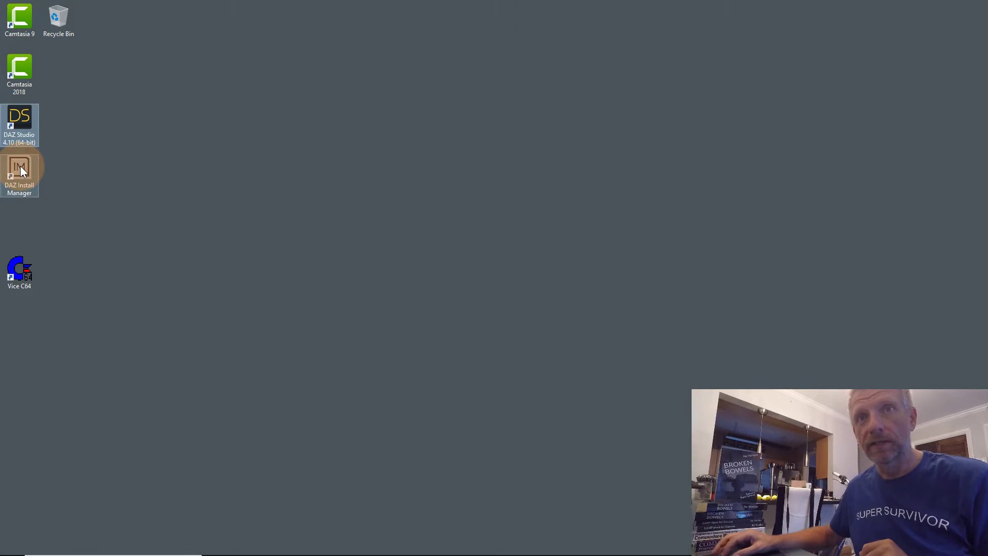
- Switch to DAZ Install Manager and replace the product filter with "postgre"
{"action": "double_click", "coordinate": [21, 168]}
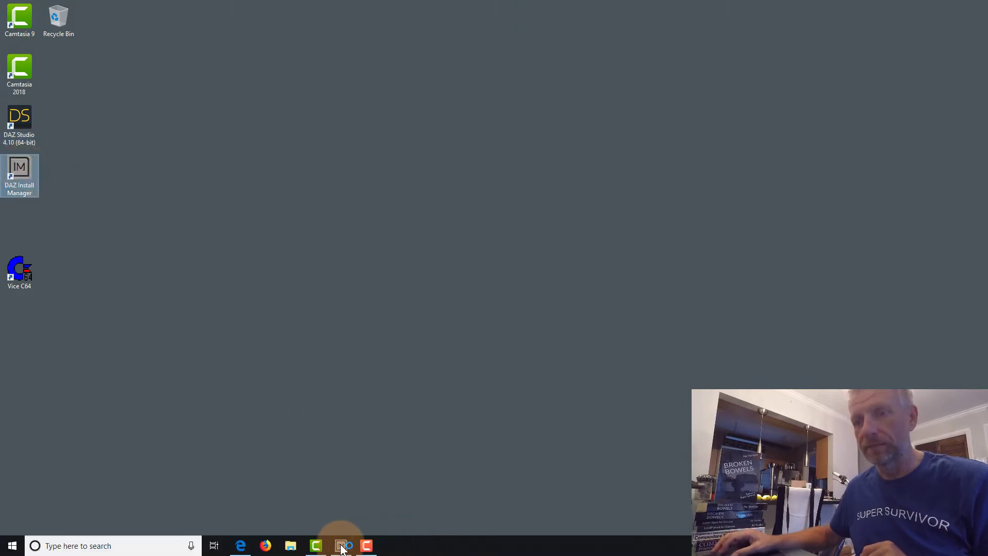
{"action": "left_click", "coordinate": [339, 544]}
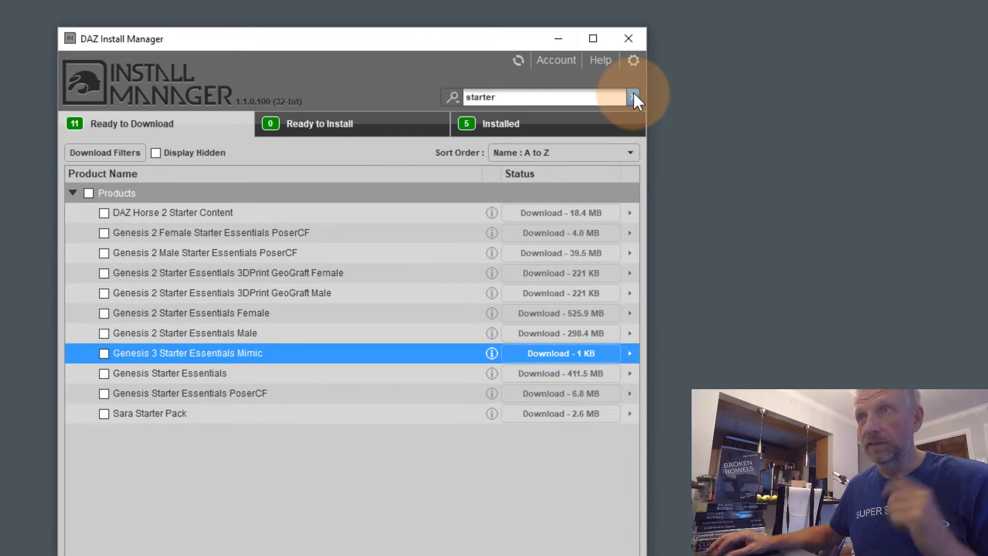
{"action": "left_click", "coordinate": [633, 95]}
{"action": "left_click", "coordinate": [602, 97]}
{"action": "type", "text": "postgre"}
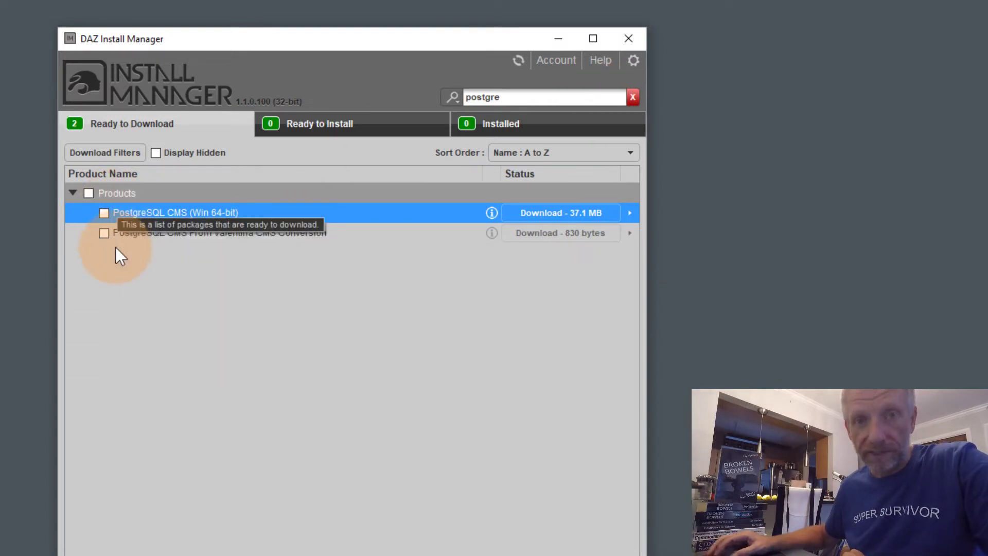
- Queue both PostgreSQL CMS products for download and installation, and check their install progress
{"action": "left_click", "coordinate": [154, 285]}
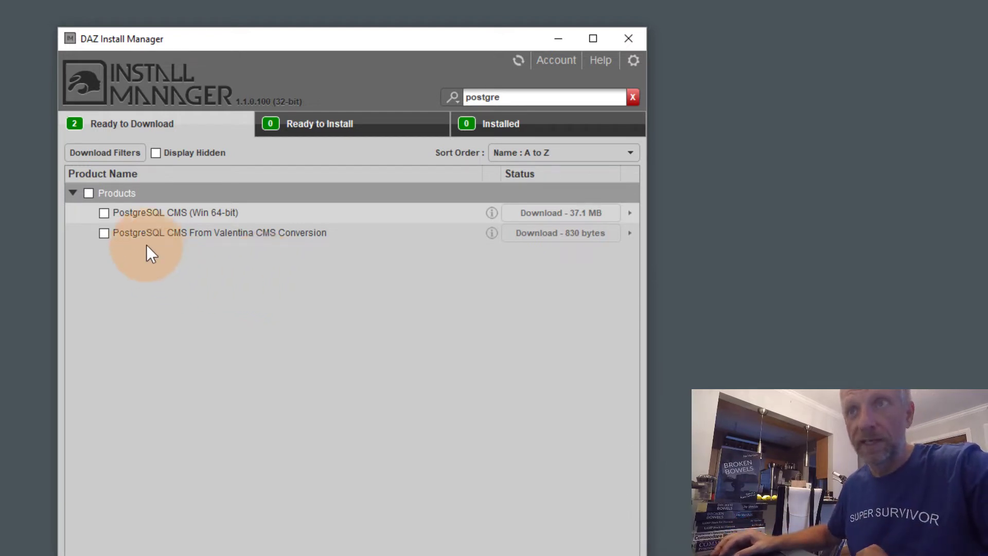
{"action": "left_click", "coordinate": [88, 193]}
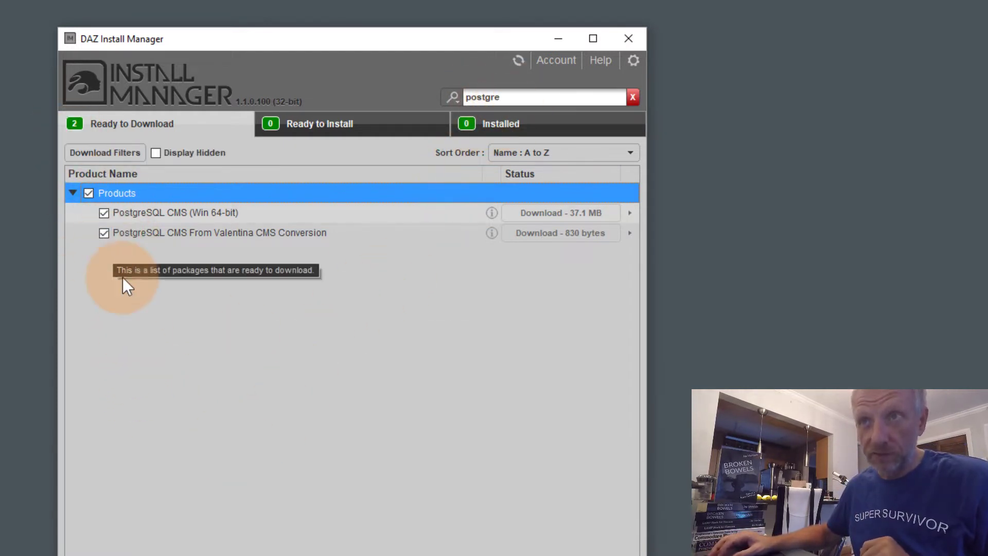
{"action": "left_click", "coordinate": [103, 506]}
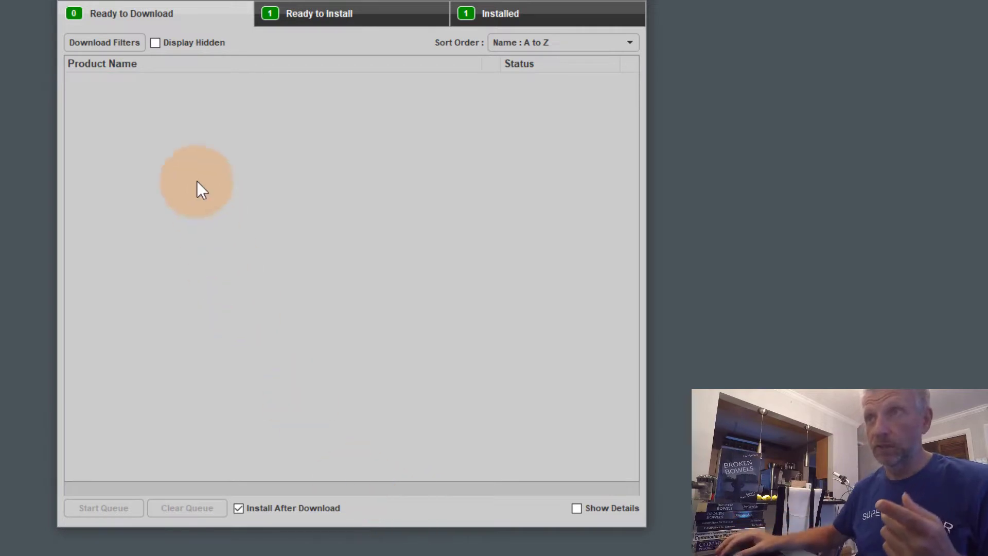
{"action": "left_click", "coordinate": [343, 14]}
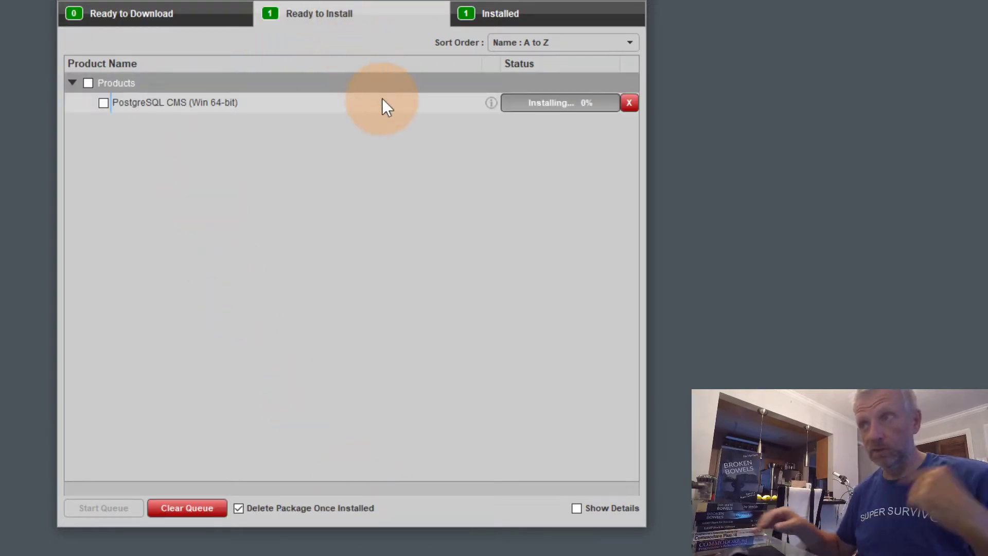
{"action": "mouse_move", "coordinate": [381, 98]}
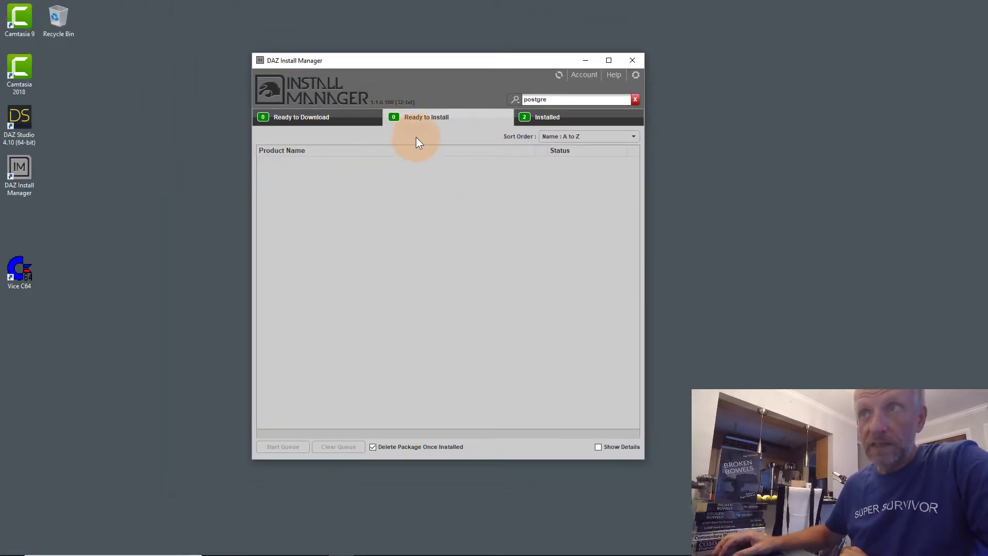
- Check the installed PostgreSQL packages, minimize DAZ Install Manager and relaunch DAZ Studio
{"action": "left_click", "coordinate": [563, 119]}
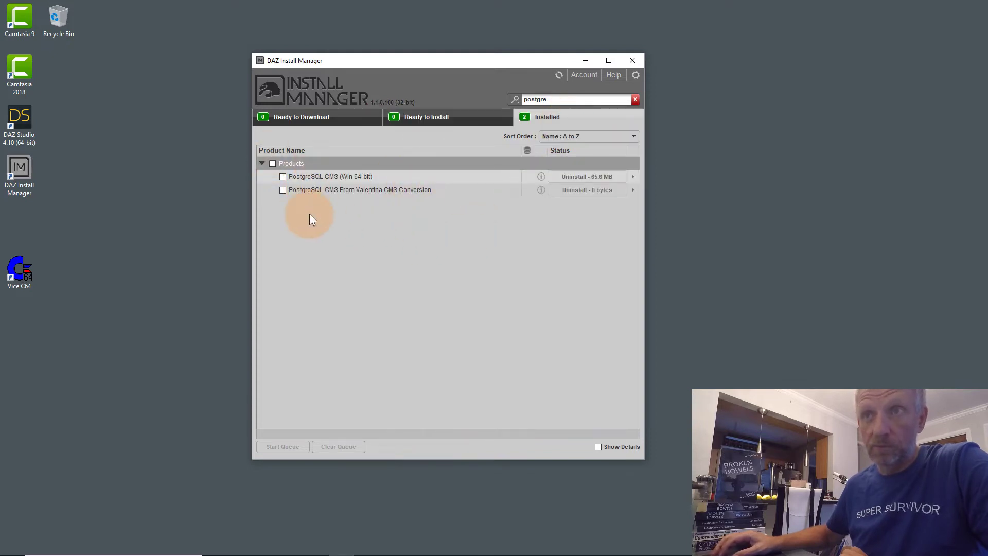
{"action": "left_click", "coordinate": [586, 60]}
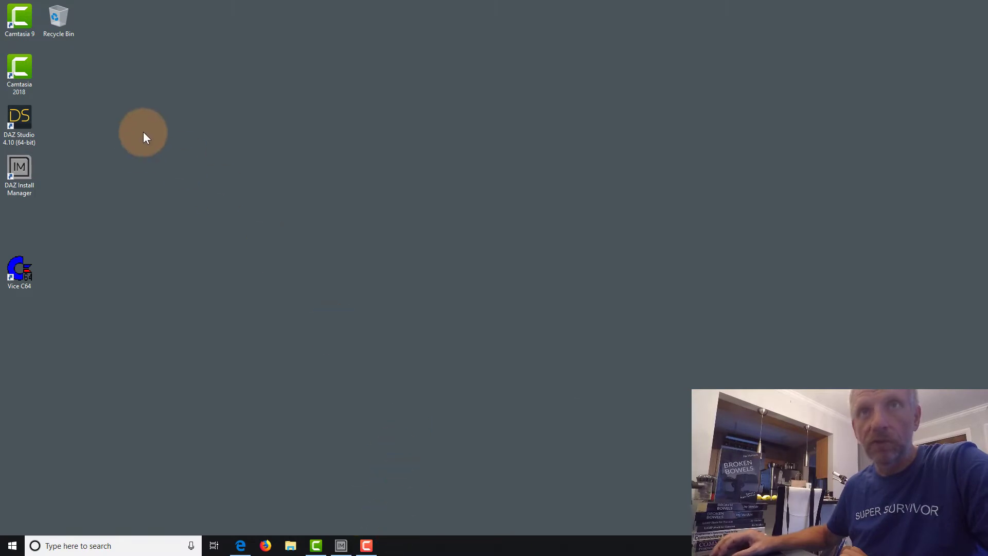
{"action": "double_click", "coordinate": [32, 119]}
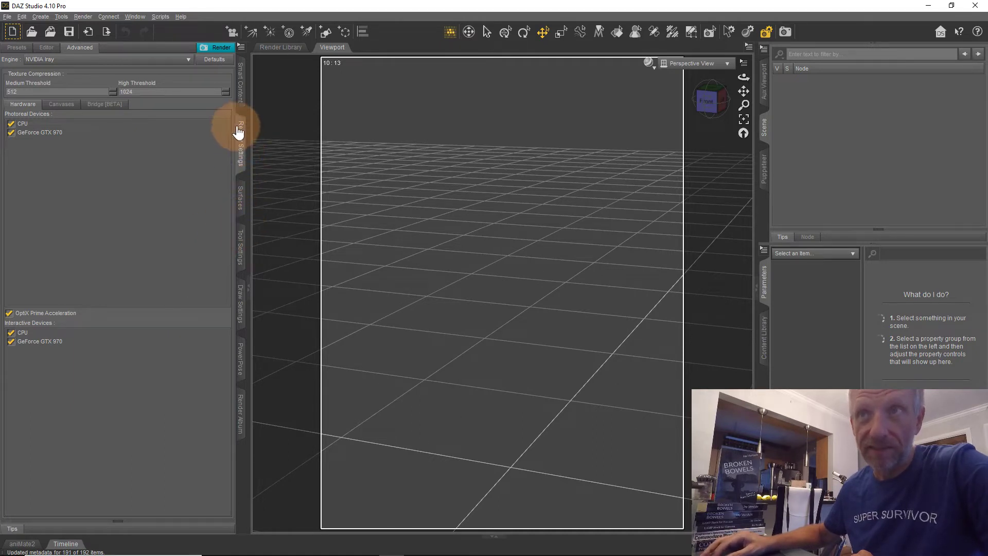
- Look through the Surfaces, Tool Settings, Draw Settings and PowerPose panes
{"action": "left_click", "coordinate": [241, 197]}
{"action": "left_click", "coordinate": [242, 249]}
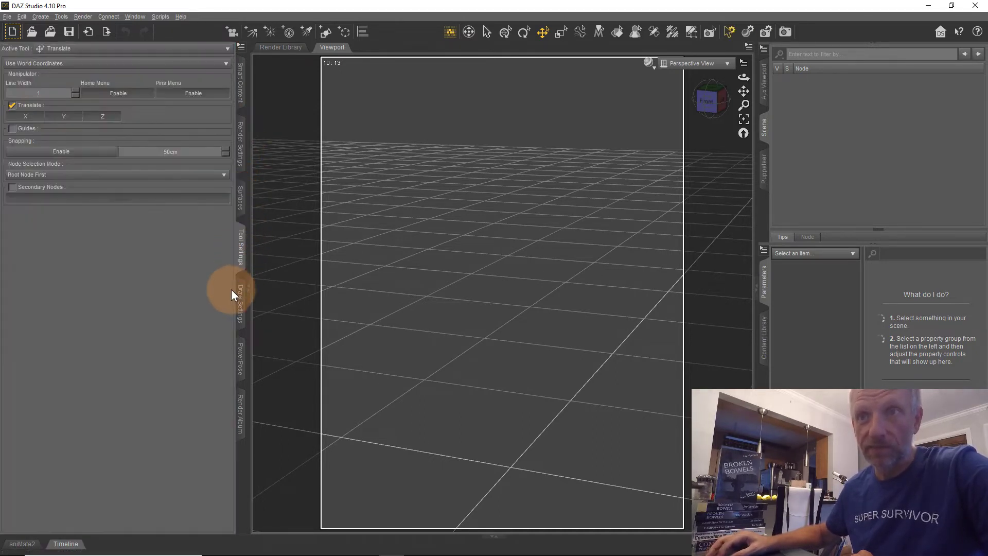
{"action": "left_click", "coordinate": [239, 291]}
{"action": "left_click", "coordinate": [241, 359]}
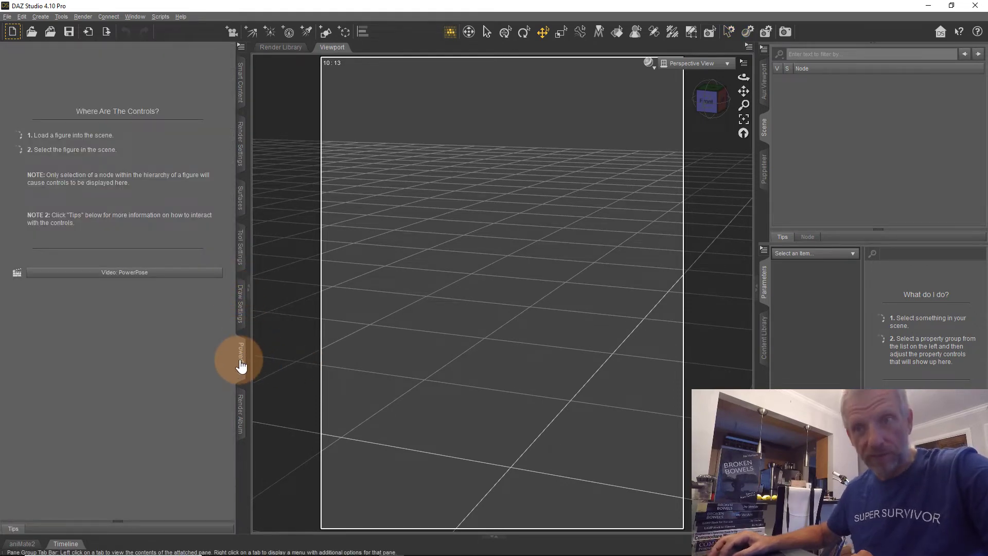
- Collapse the PowerPose pane group and reopen it at Tool Settings, and collapse and re-expand the Parameters pane group
{"action": "left_click", "coordinate": [241, 363]}
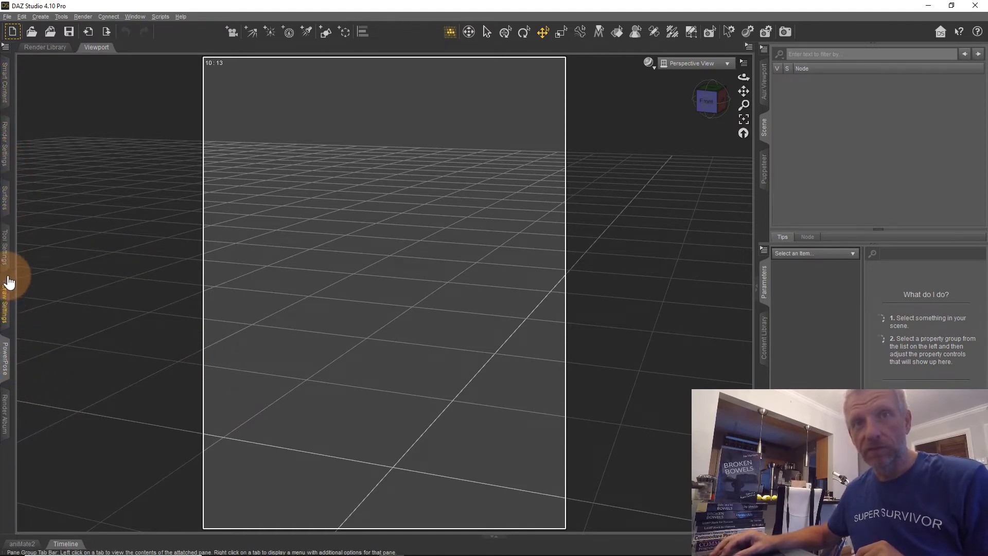
{"action": "left_click", "coordinate": [6, 242]}
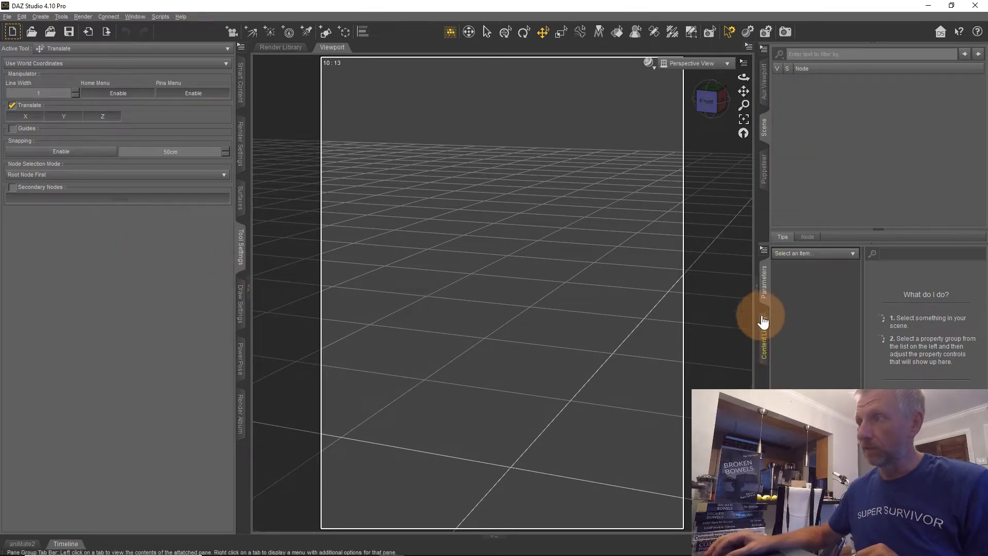
{"action": "left_click", "coordinate": [765, 283]}
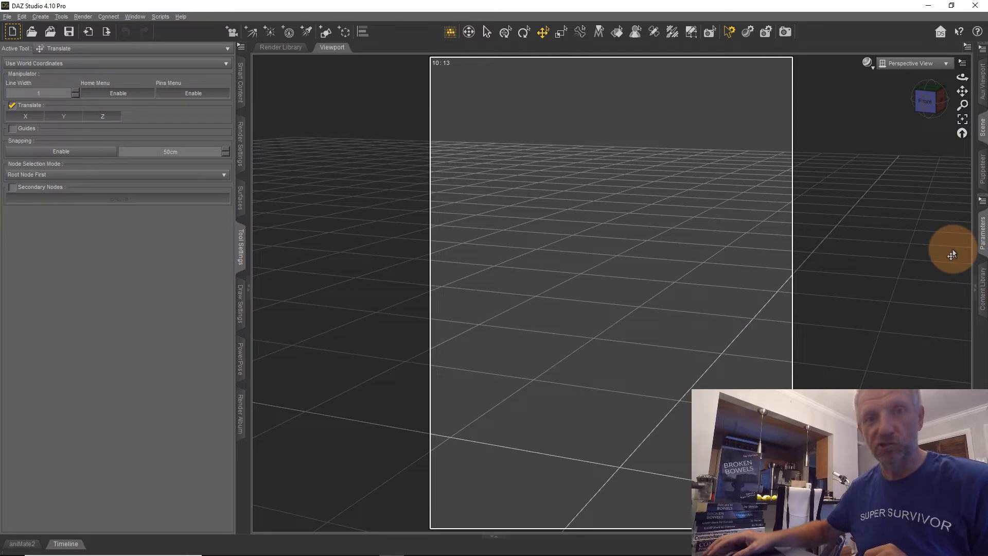
{"action": "left_click", "coordinate": [983, 239]}
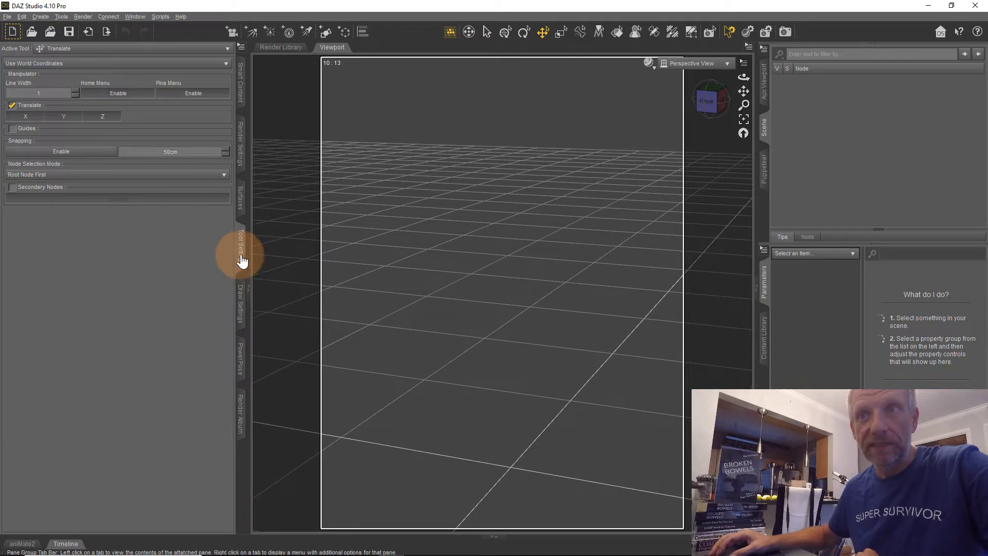
- Bring the PowerPose pane to the front of its group and close it
{"action": "left_click", "coordinate": [241, 357]}
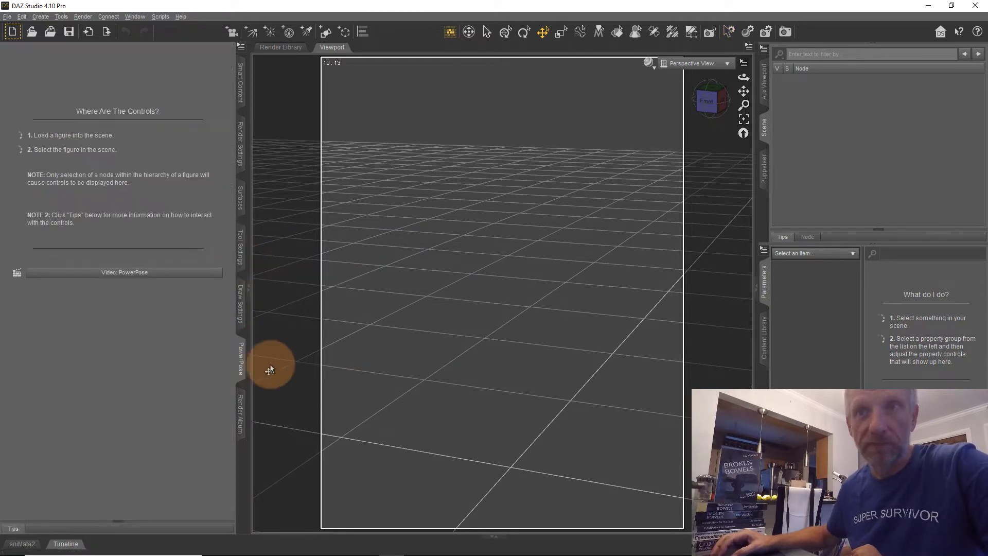
{"action": "right_click", "coordinate": [241, 356]}
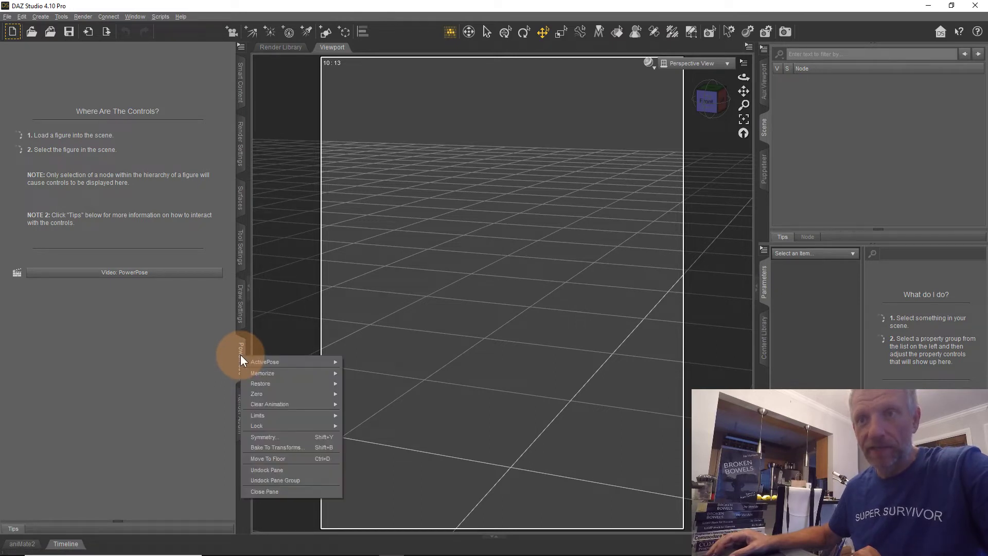
{"action": "left_click", "coordinate": [293, 492]}
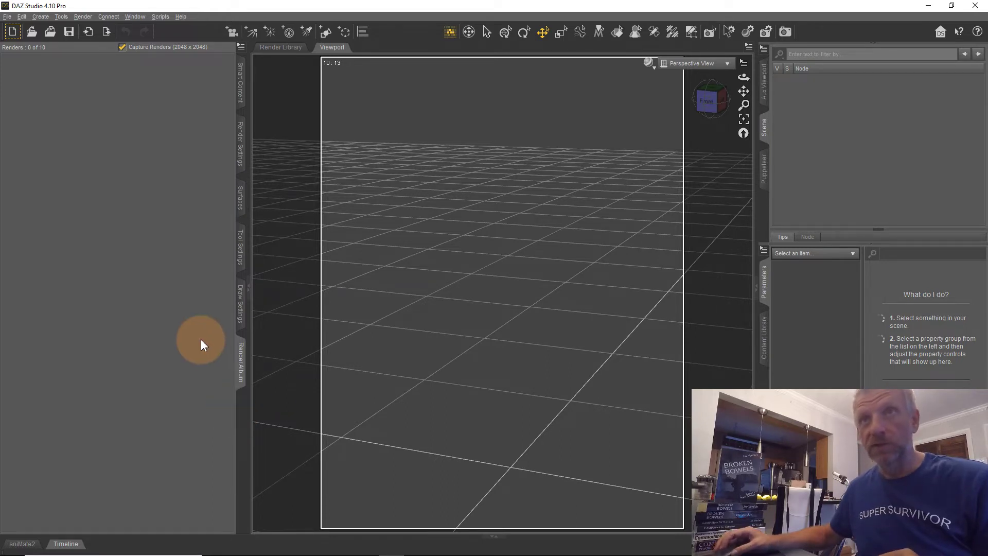
- Add the PowerPose pane back to the workspace
{"action": "left_click", "coordinate": [143, 16]}
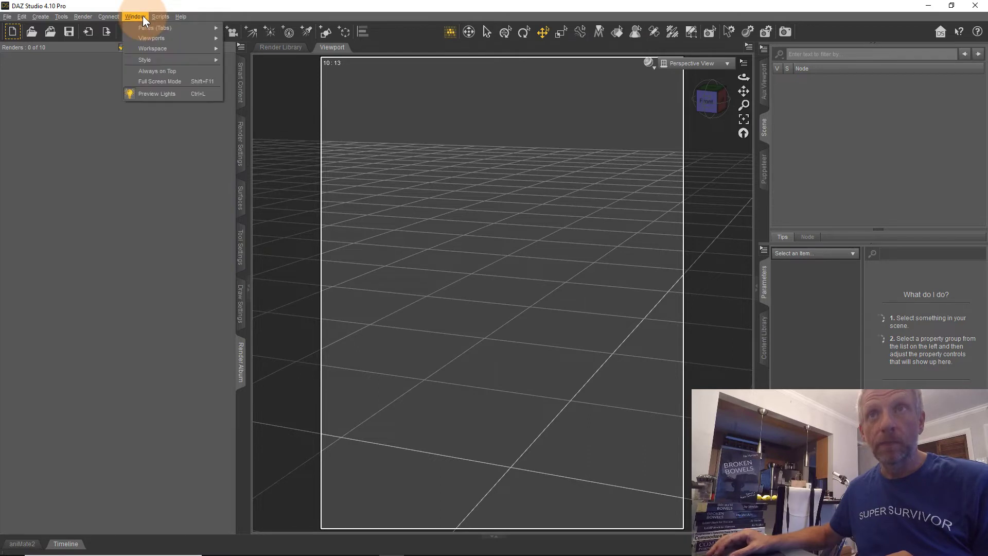
{"action": "mouse_move", "coordinate": [195, 29]}
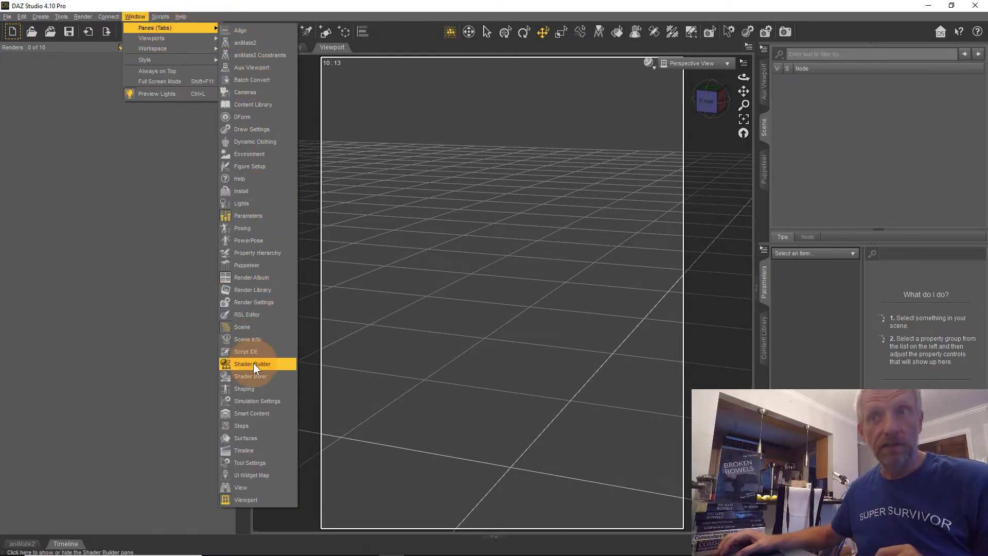
{"action": "left_click", "coordinate": [257, 240]}
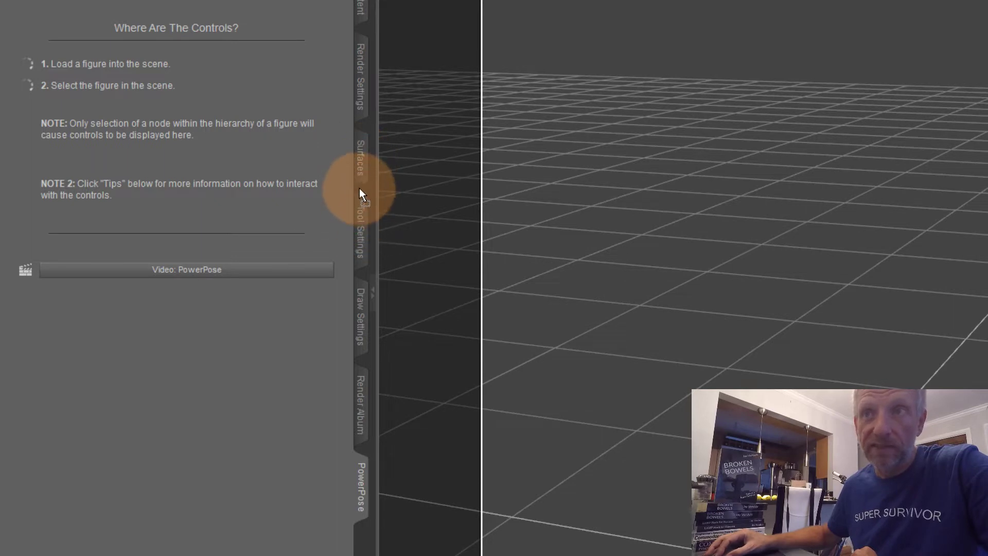
- Move the PowerPose tab between Surfaces and Tool Settings, and re-dock it below Puppeteer in the Scene pane group
{"action": "left_click_drag", "start_coordinate": [360, 190], "coordinate": [364, 225]}
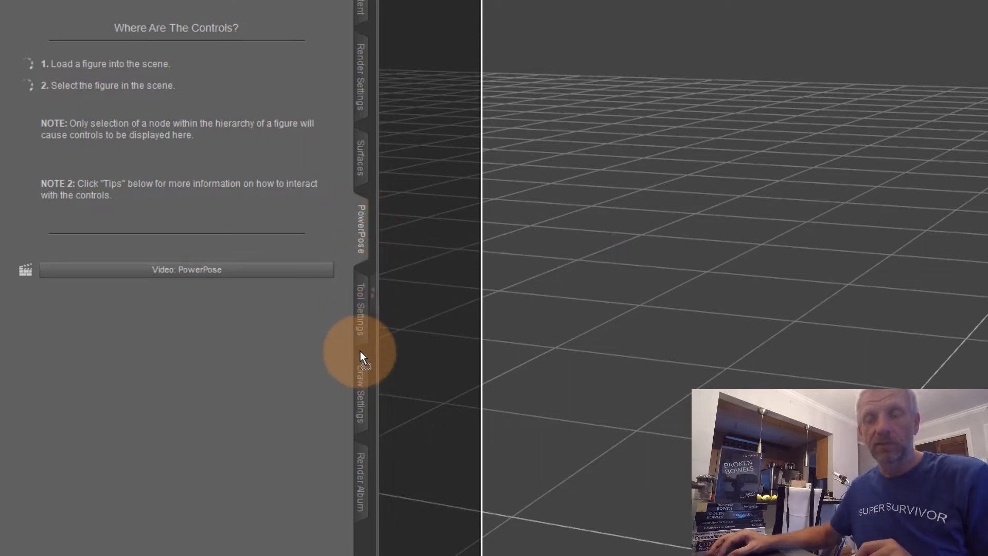
{"action": "left_click_drag", "start_coordinate": [359, 351], "coordinate": [359, 353]}
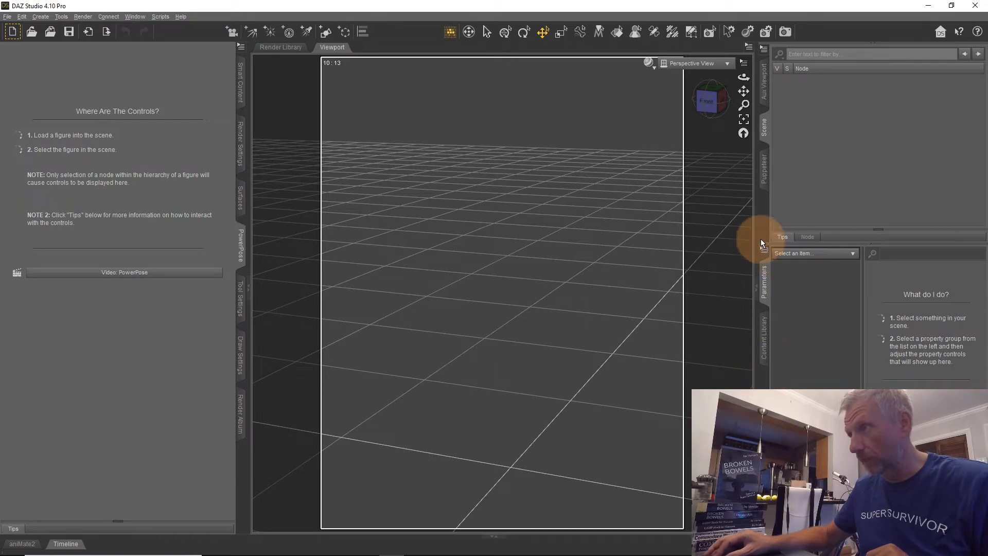
{"action": "left_click_drag", "start_coordinate": [763, 199], "coordinate": [764, 198]}
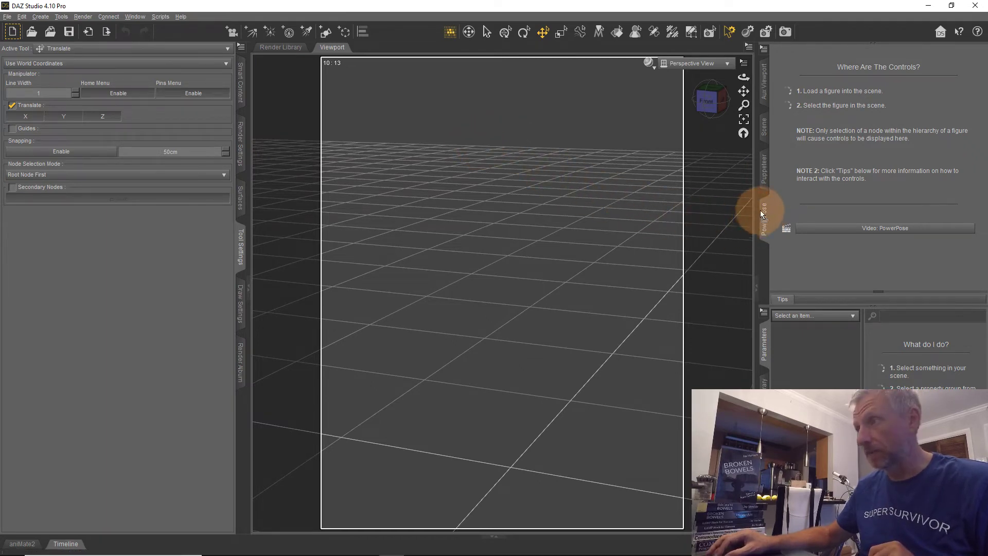
- Undock PowerPose as a floating pane and place it over the upper-left part of the viewport frame
{"action": "left_click_drag", "start_coordinate": [452, 160], "coordinate": [452, 160]}
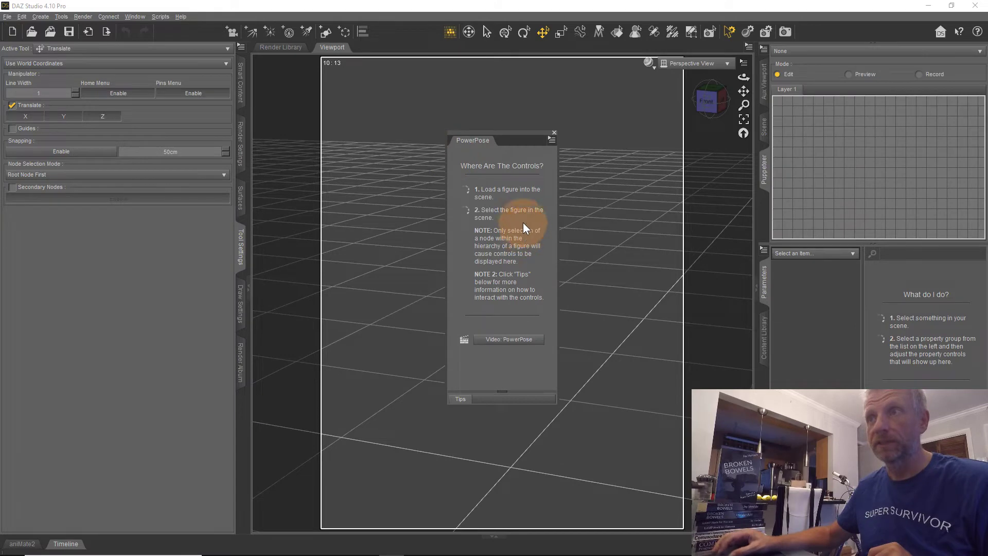
{"action": "left_click_drag", "start_coordinate": [520, 132], "coordinate": [401, 90]}
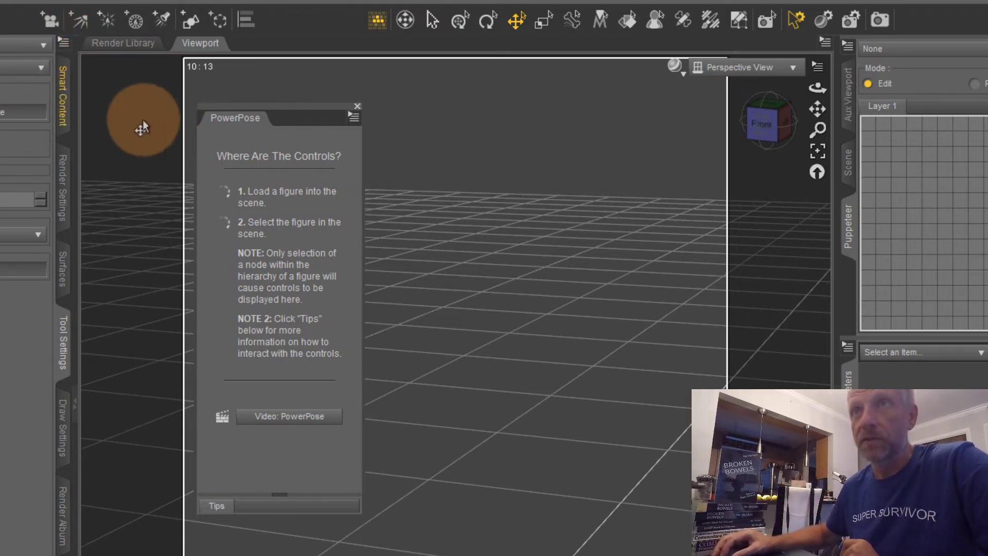
- Review the option menus of the PowerPose and Smart Content panes, including the Zero submenu, and close them
{"action": "left_click", "coordinate": [353, 115]}
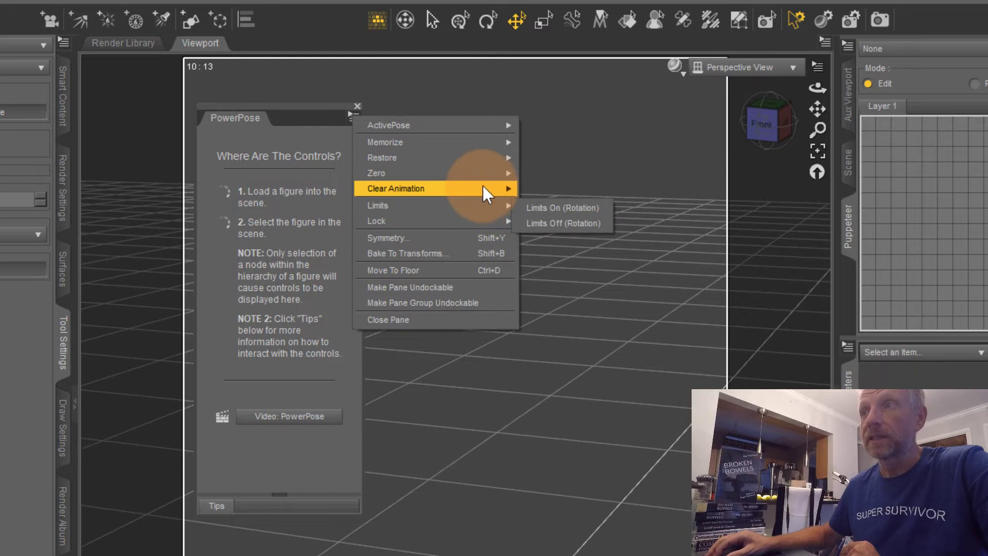
{"action": "mouse_move", "coordinate": [483, 186]}
{"action": "mouse_move", "coordinate": [484, 166]}
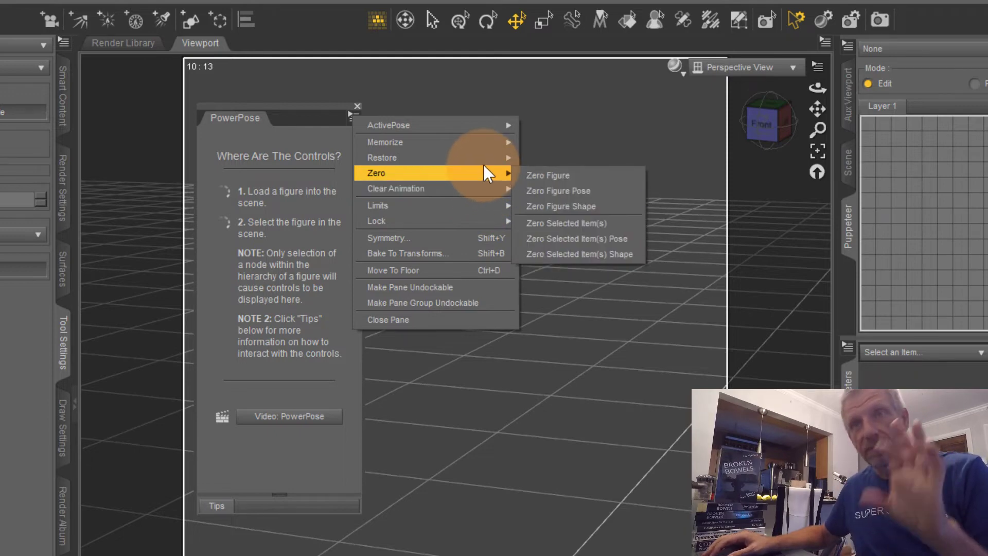
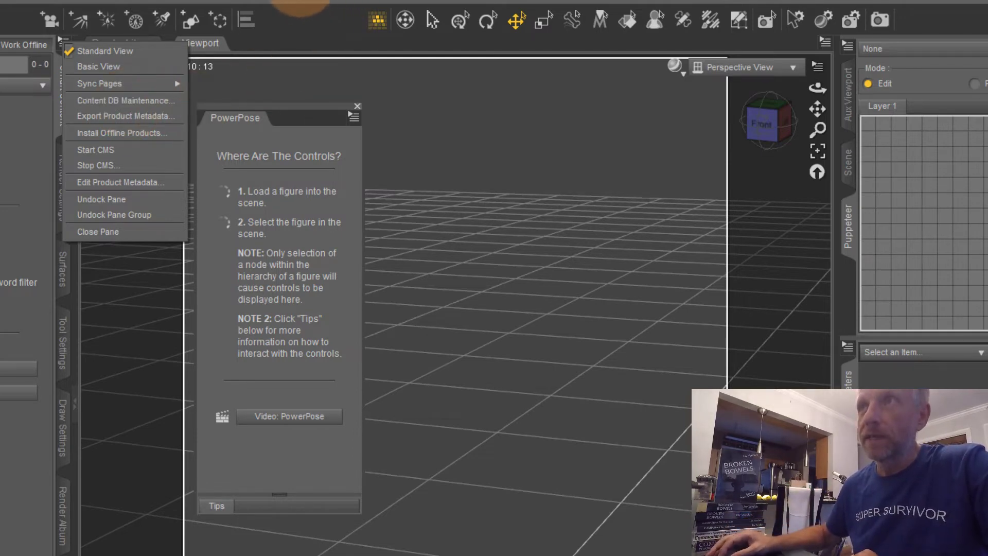
{"action": "left_click", "coordinate": [284, 8]}
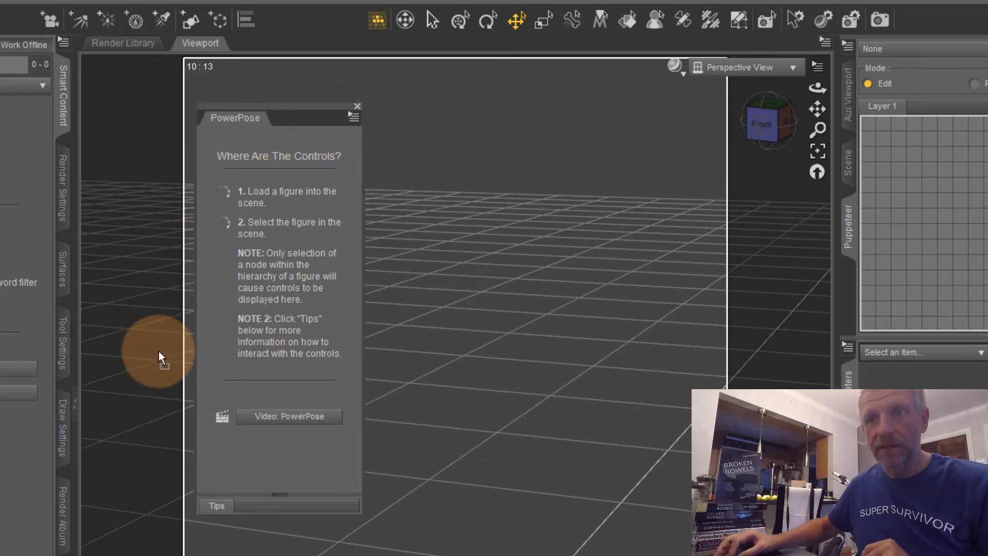
- Dock the floating PowerPose pane below Render Album in the Smart Content pane group and open its options menu
{"action": "left_click_drag", "start_coordinate": [236, 118], "coordinate": [63, 553]}
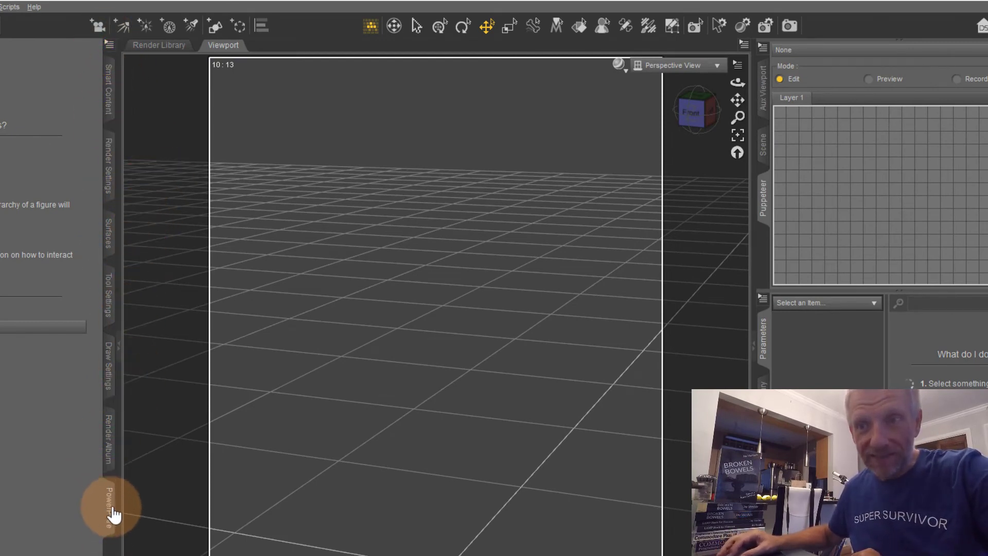
{"action": "left_click", "coordinate": [110, 44]}
{"action": "mouse_move", "coordinate": [208, 103]}
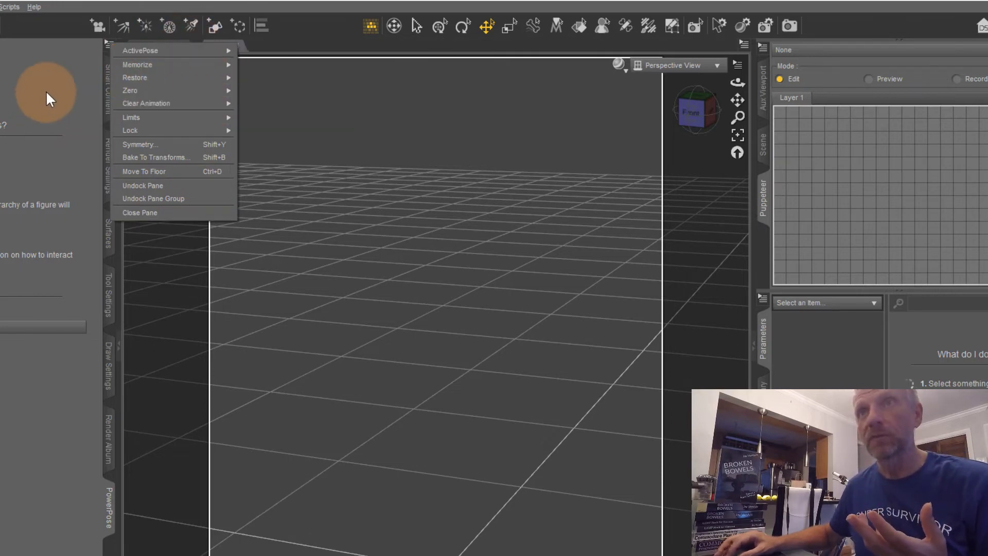
- Switch to the Smart Content pane, review its options menu and close it
{"action": "left_click", "coordinate": [111, 92]}
{"action": "left_click", "coordinate": [111, 92]}
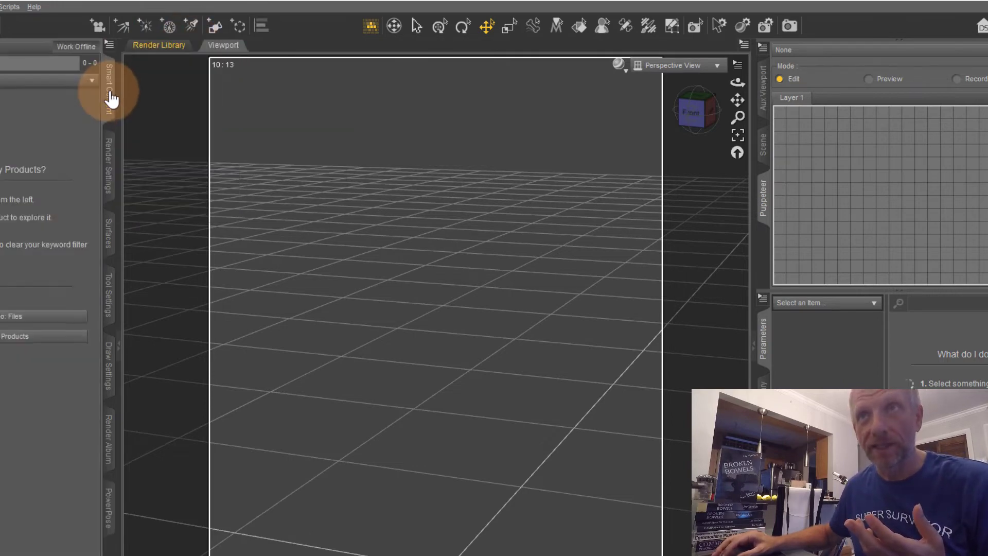
{"action": "left_click", "coordinate": [110, 45]}
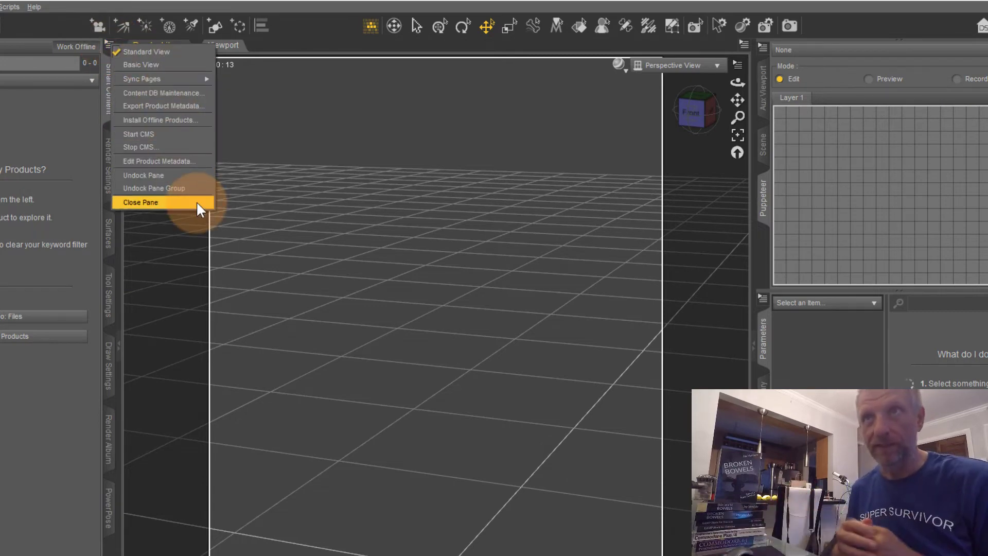
{"action": "left_click", "coordinate": [72, 116]}
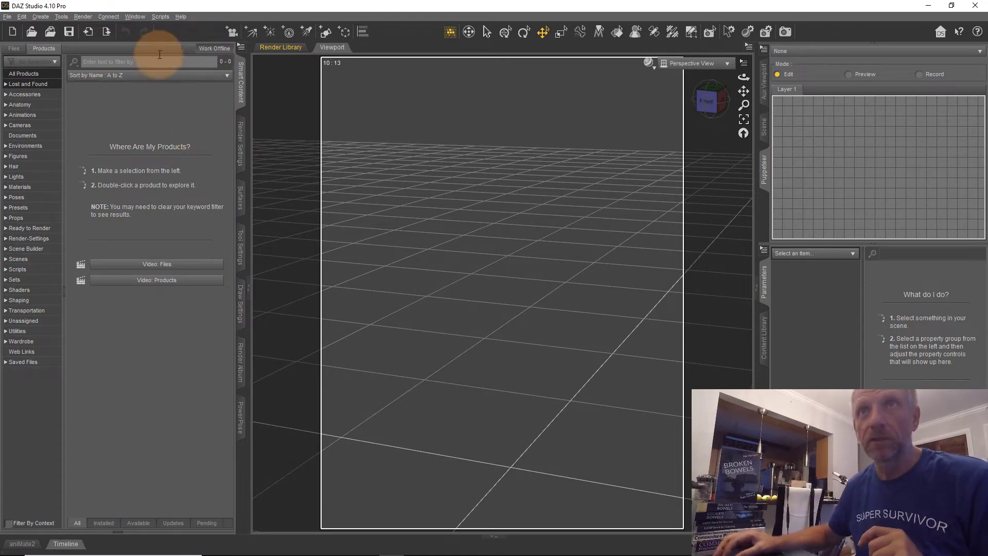
- Look over the list of available panes, open the workspace layout selection and preview the Hollywood Blvd layout
{"action": "left_click", "coordinate": [133, 14]}
{"action": "mouse_move", "coordinate": [156, 27]}
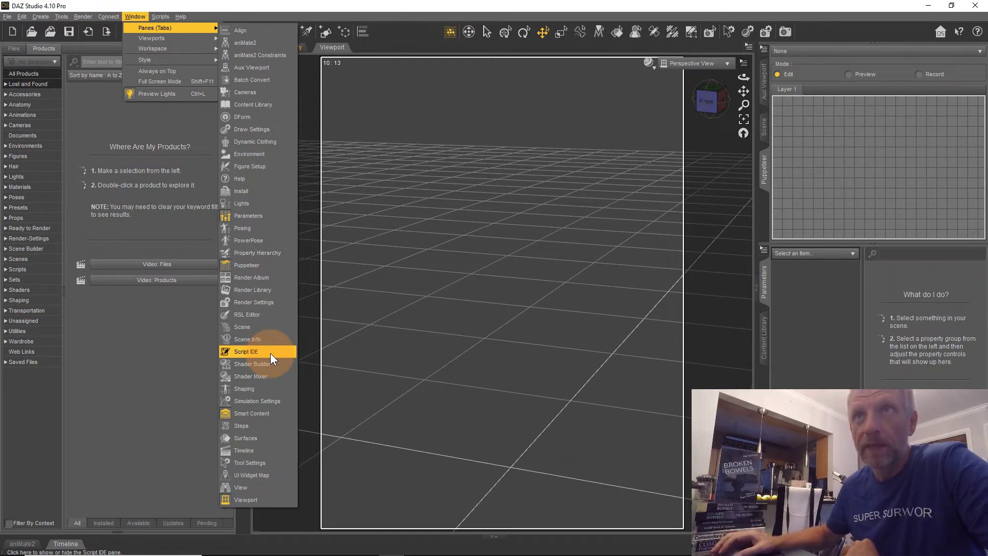
{"action": "mouse_move", "coordinate": [193, 48]}
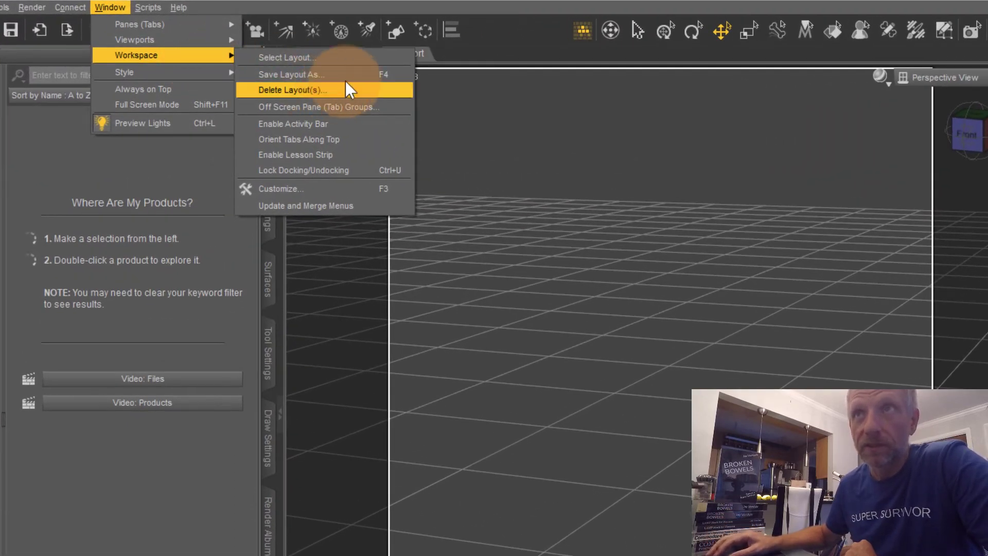
{"action": "left_click", "coordinate": [341, 56]}
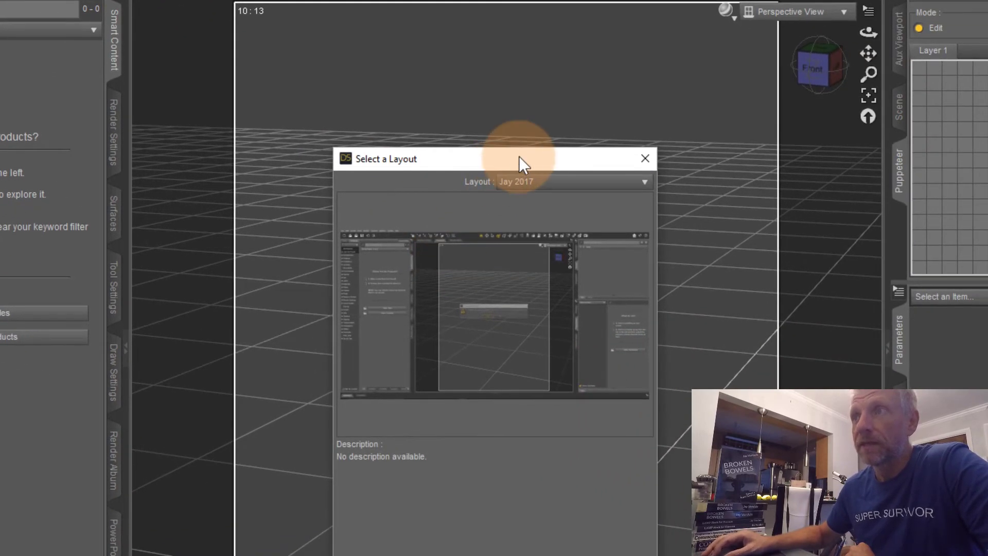
{"action": "left_click_drag", "start_coordinate": [518, 155], "coordinate": [486, 107]}
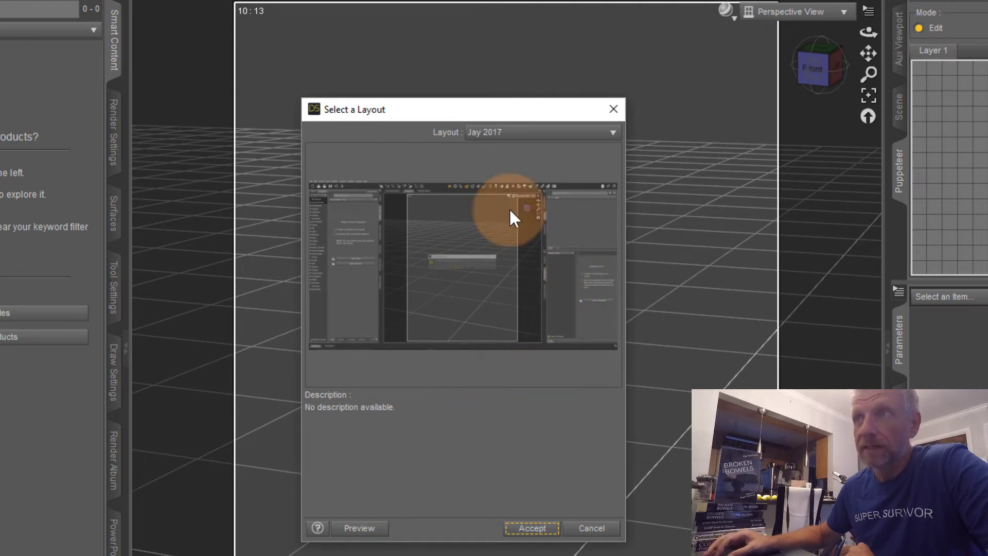
{"action": "left_click", "coordinate": [612, 135]}
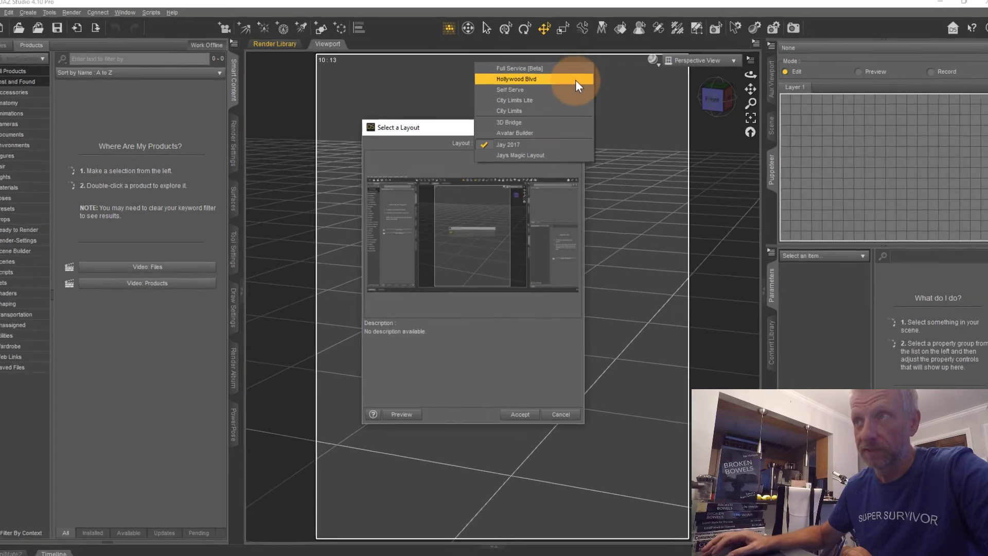
{"action": "left_click", "coordinate": [612, 38]}
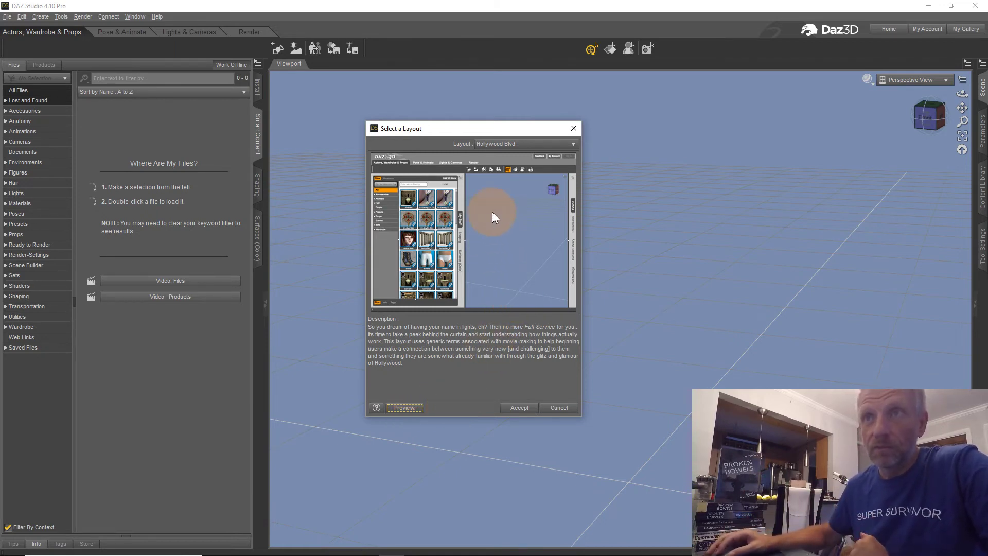
- Preview the Self Serve layout, followed by the City Limits Lite layout
{"action": "left_click", "coordinate": [533, 141]}
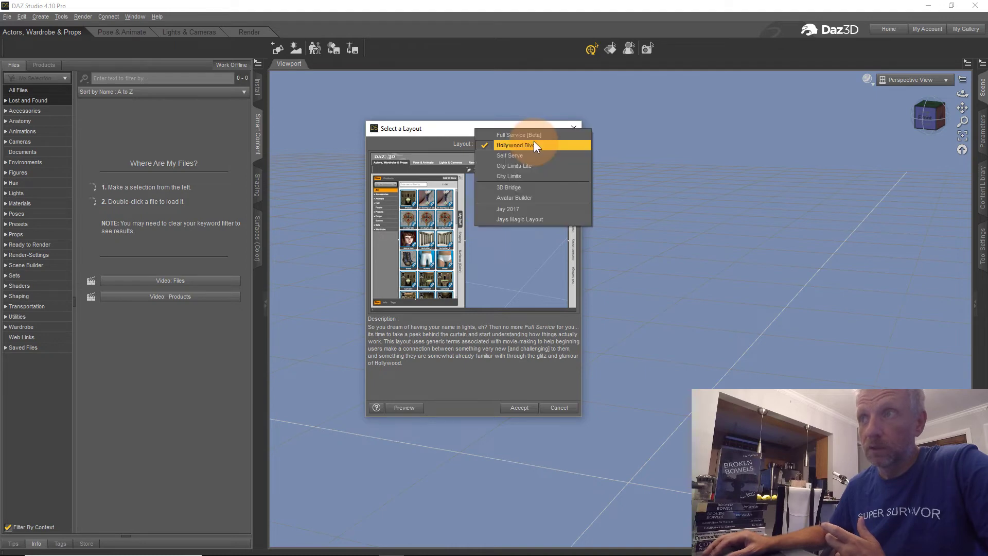
{"action": "left_click", "coordinate": [546, 155]}
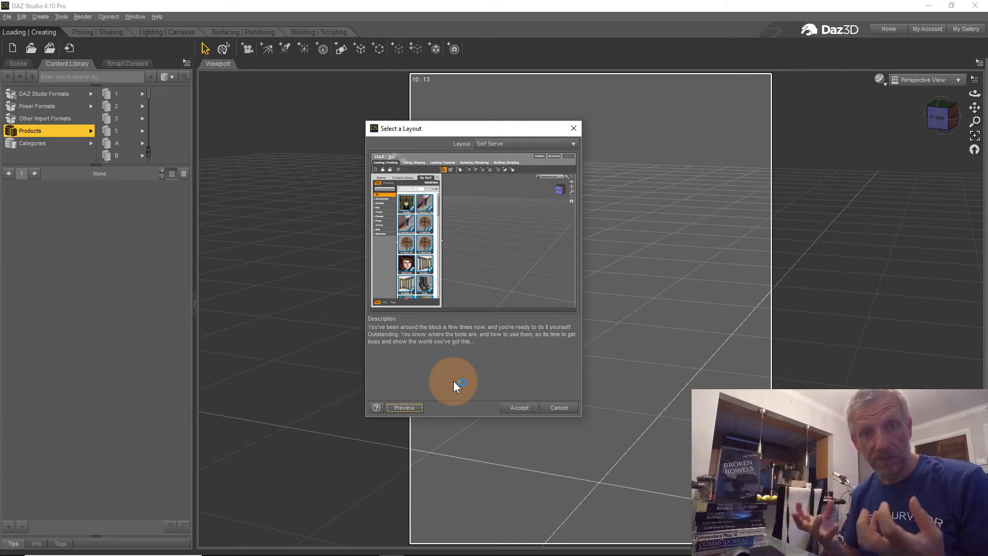
{"action": "left_click", "coordinate": [543, 144]}
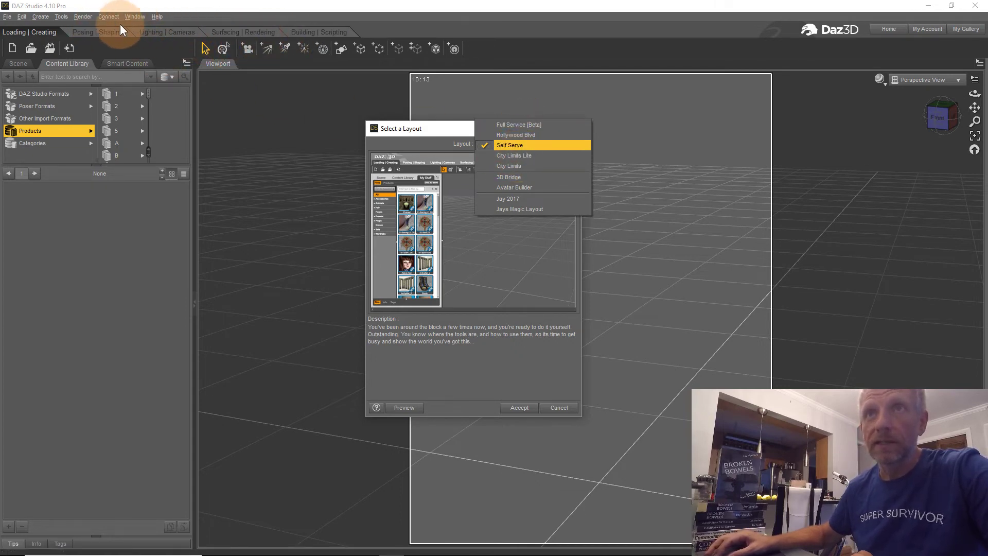
{"action": "left_click", "coordinate": [528, 154]}
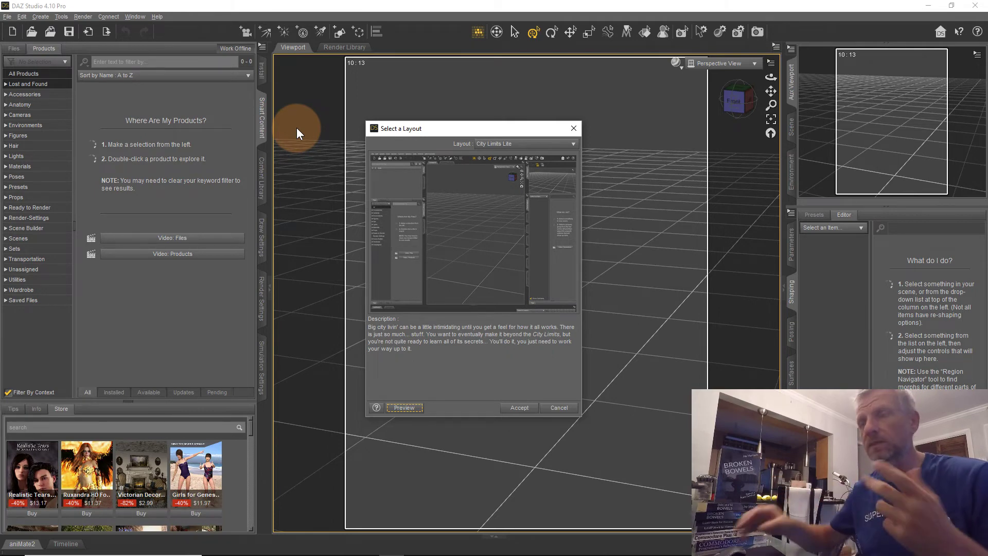
- Apply the Self Serve layout to the workspace
{"action": "left_click", "coordinate": [550, 143]}
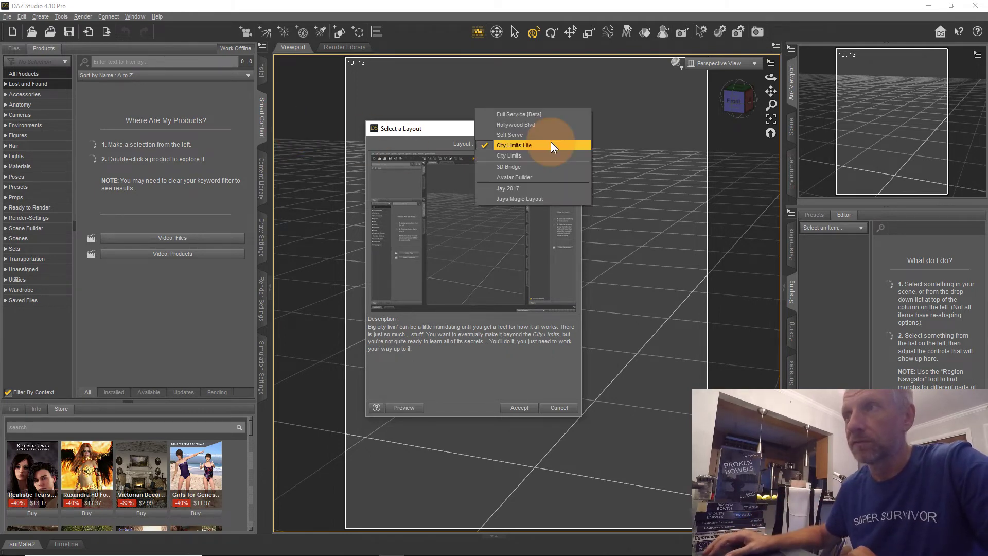
{"action": "left_click", "coordinate": [550, 131]}
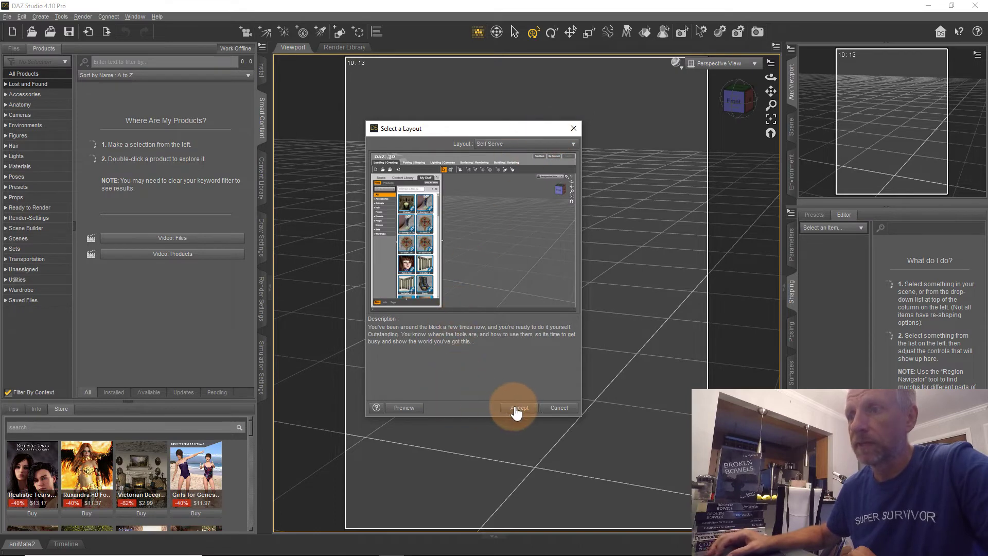
{"action": "left_click", "coordinate": [419, 408]}
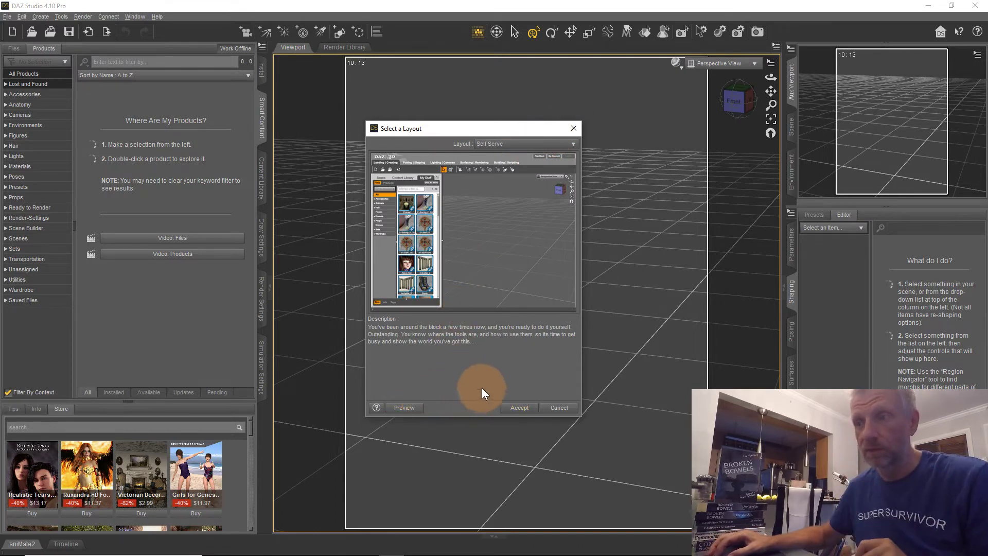
{"action": "left_click", "coordinate": [533, 410]}
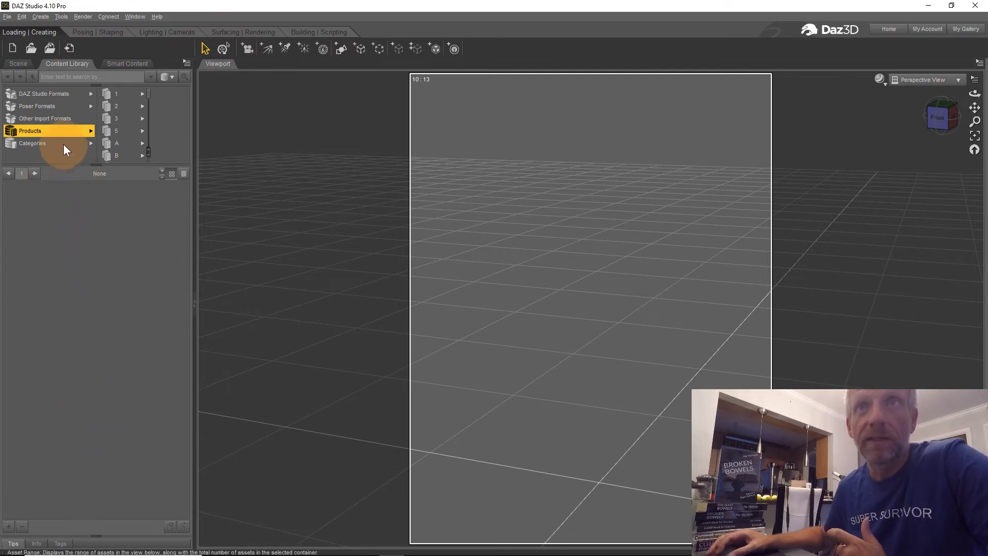
- Show the Figures category in Smart Content and look through the Posing | Shaping, Lighting | Cameras and Surfacing | Rendering activities
{"action": "left_click", "coordinate": [125, 64]}
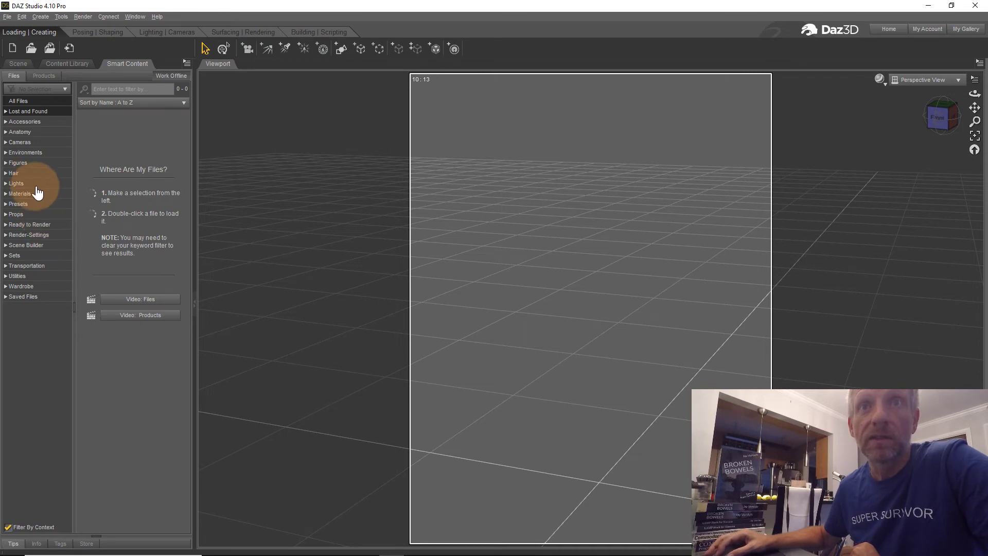
{"action": "left_click", "coordinate": [30, 163]}
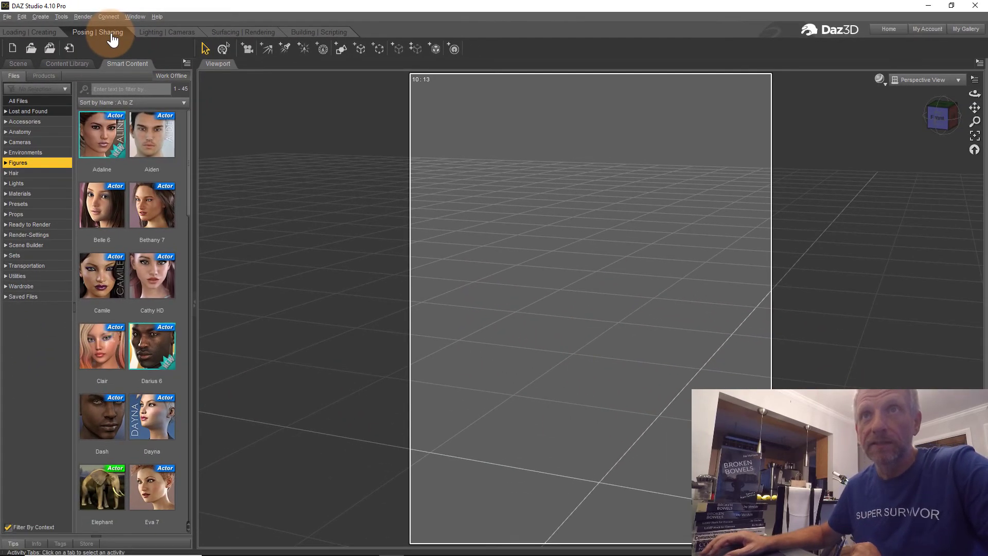
{"action": "left_click", "coordinate": [167, 50]}
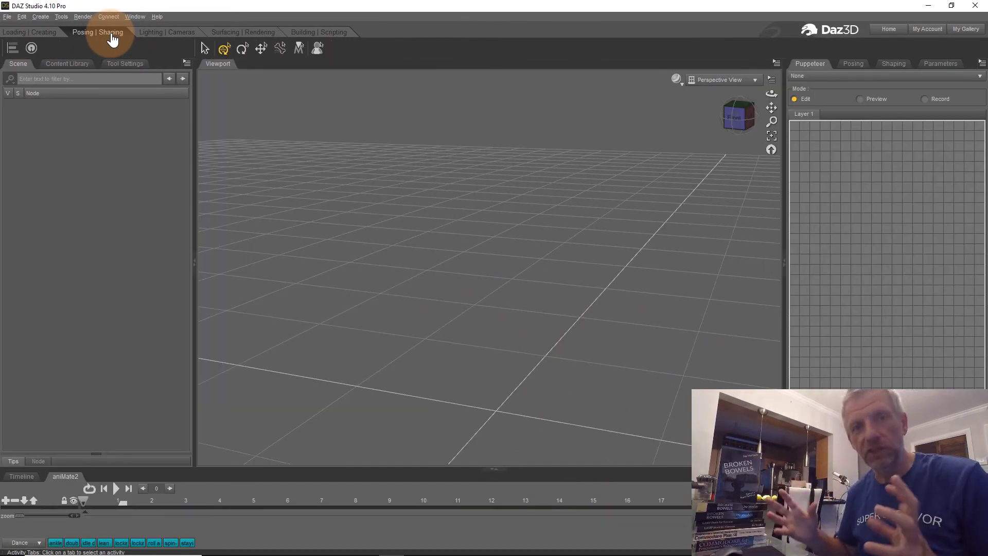
{"action": "left_click", "coordinate": [166, 33]}
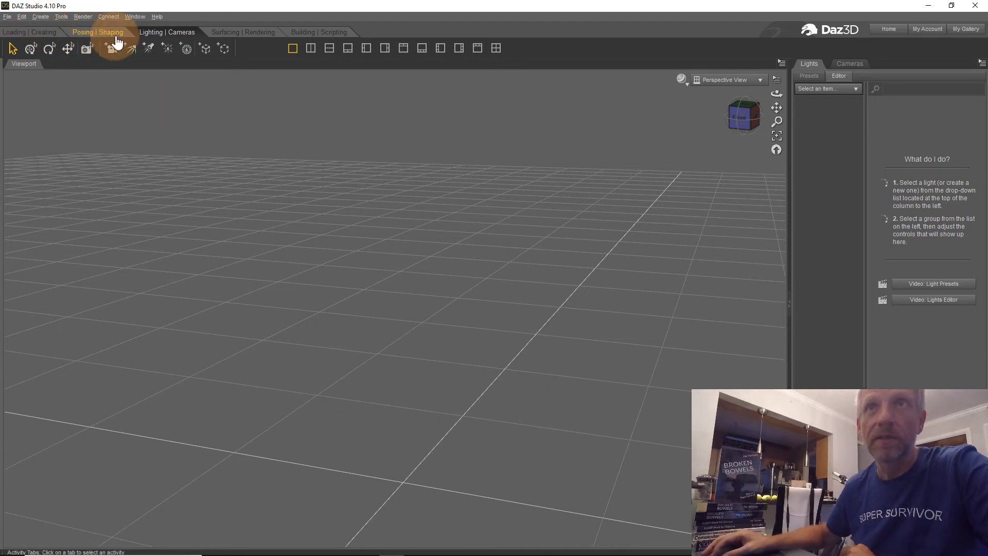
{"action": "left_click", "coordinate": [37, 33]}
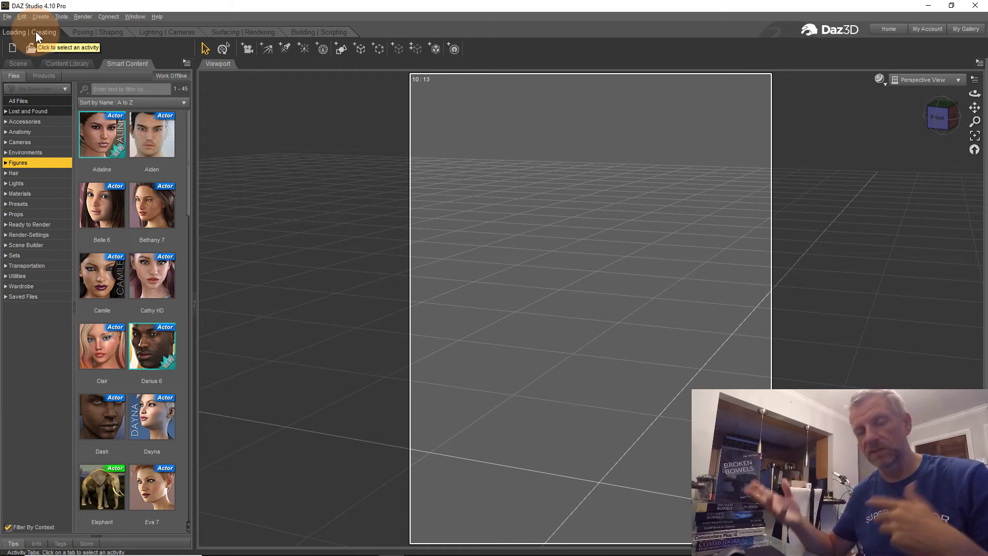
{"action": "left_click", "coordinate": [113, 33]}
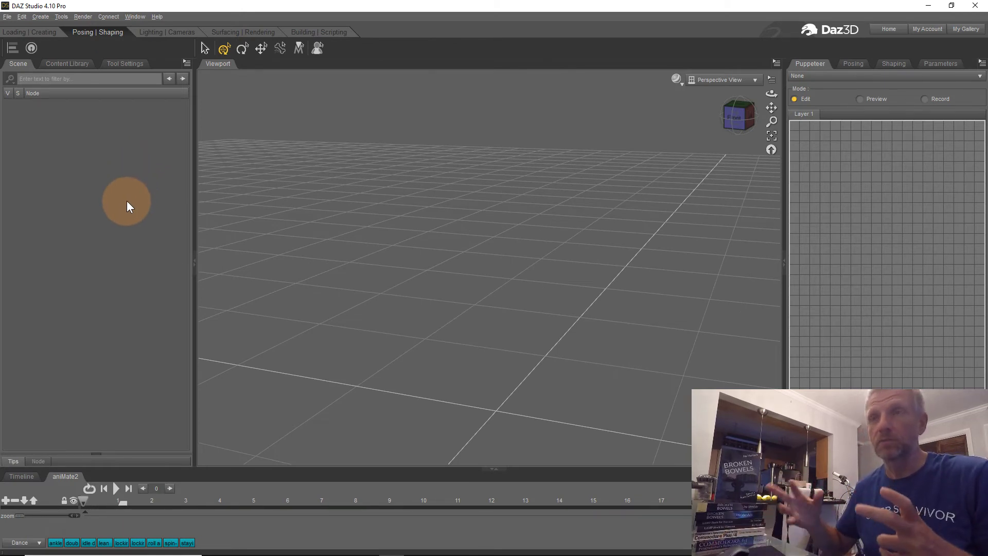
{"action": "left_click", "coordinate": [189, 41]}
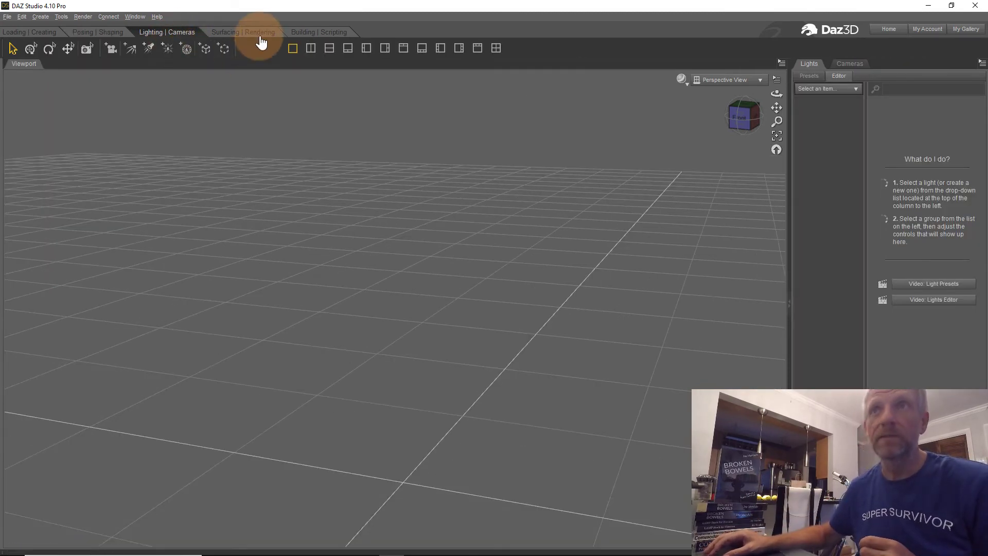
{"action": "left_click", "coordinate": [261, 41]}
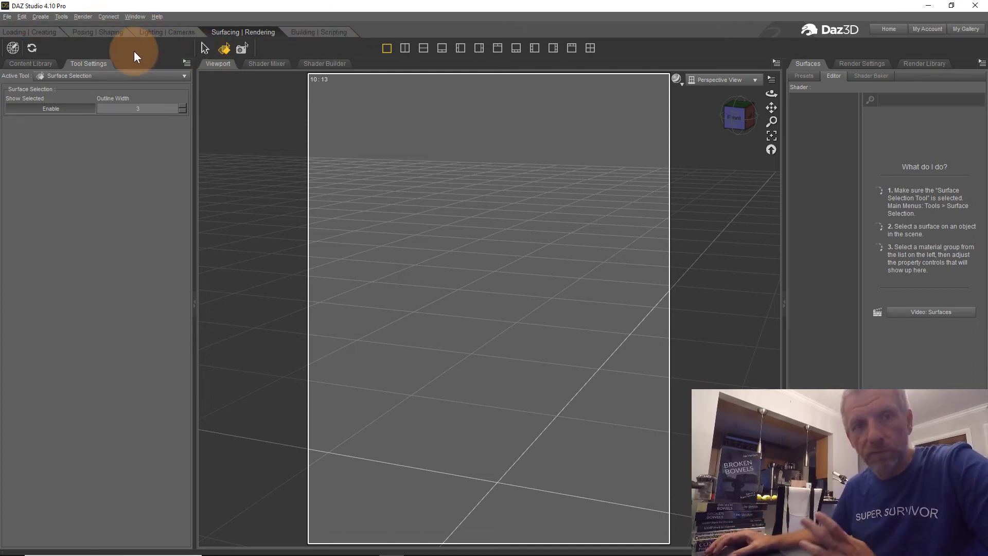
- Reopen the workspace layout selection and preview the City Limits layout
{"action": "left_click", "coordinate": [133, 17]}
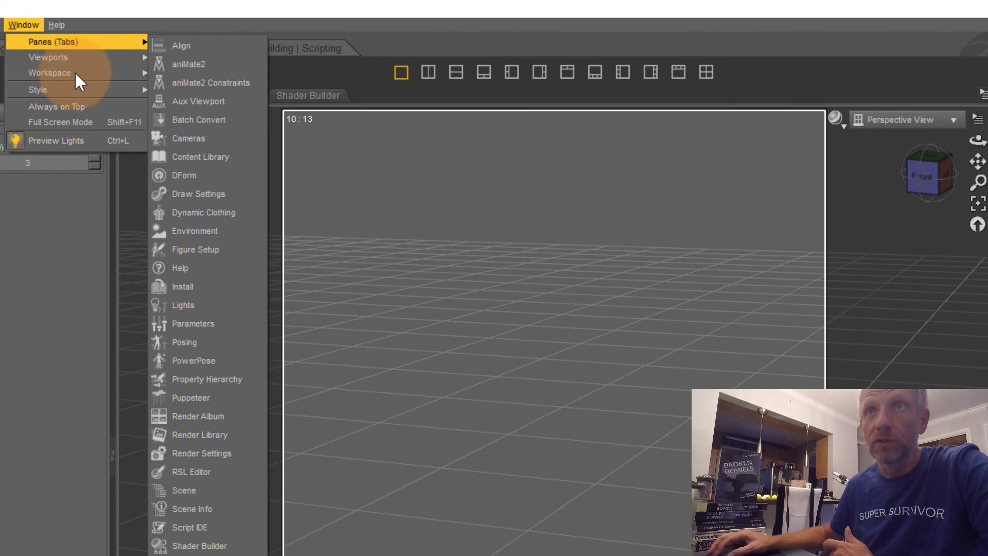
{"action": "mouse_move", "coordinate": [186, 51]}
{"action": "left_click", "coordinate": [211, 73]}
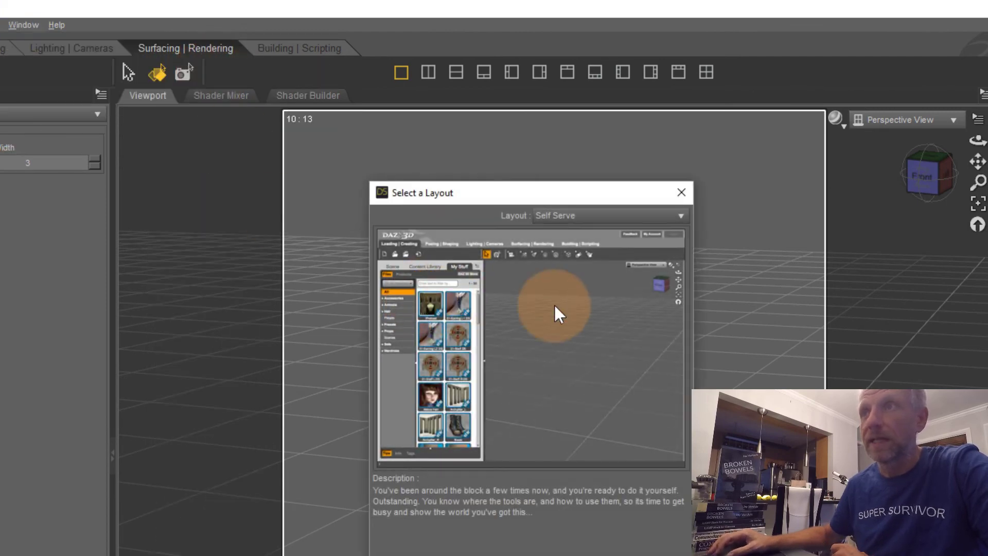
{"action": "left_click", "coordinate": [606, 224]}
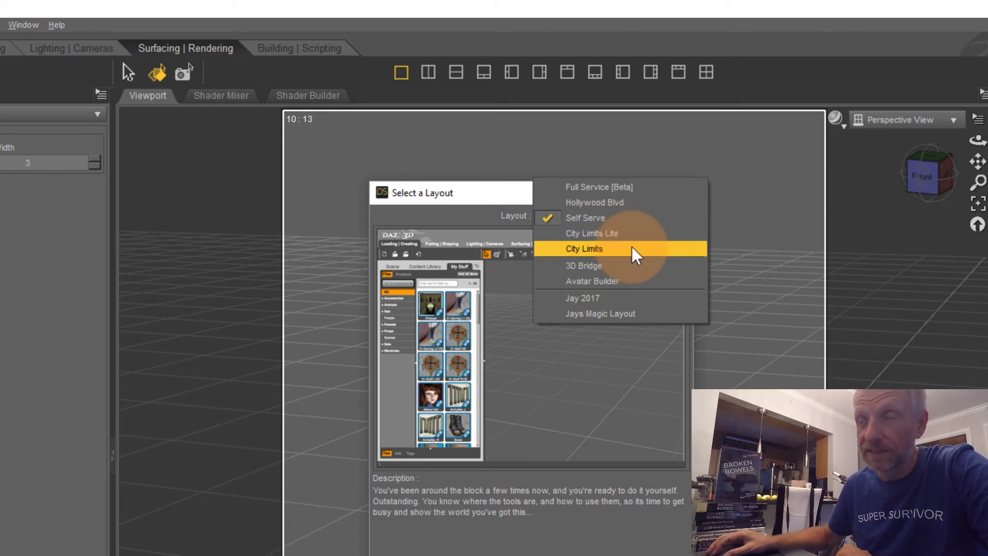
{"action": "left_click", "coordinate": [596, 247]}
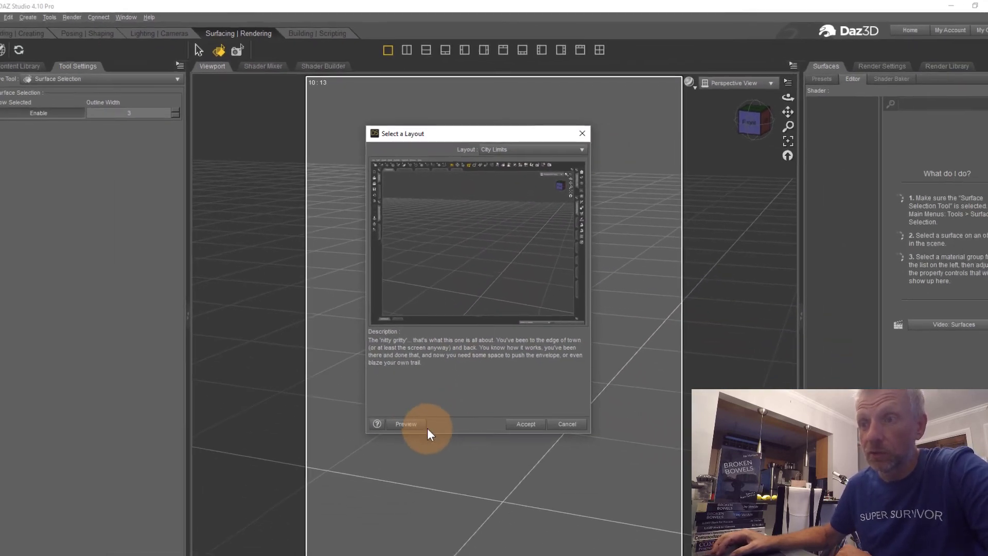
{"action": "left_click", "coordinate": [415, 407]}
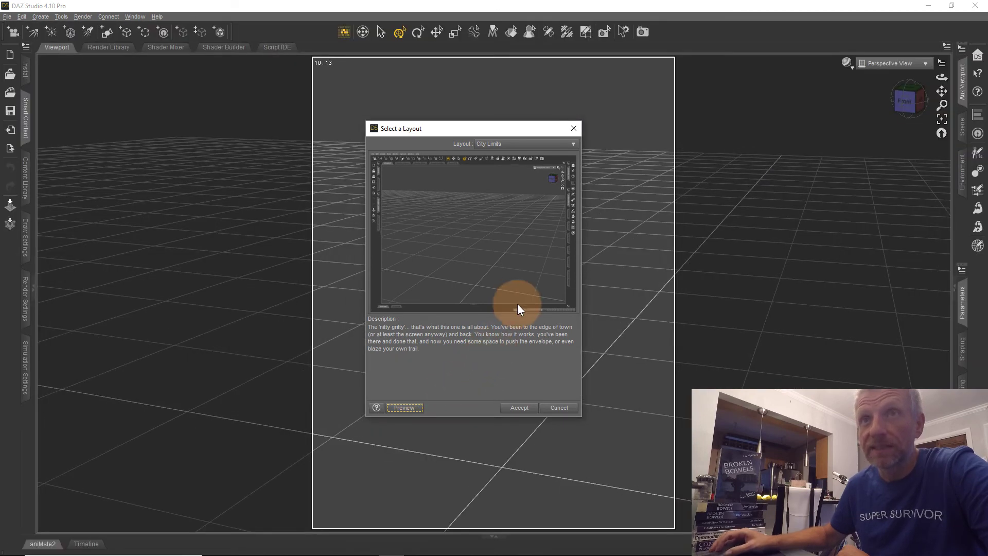
- Apply the City Limits Lite layout to the workspace
{"action": "left_click", "coordinate": [539, 140]}
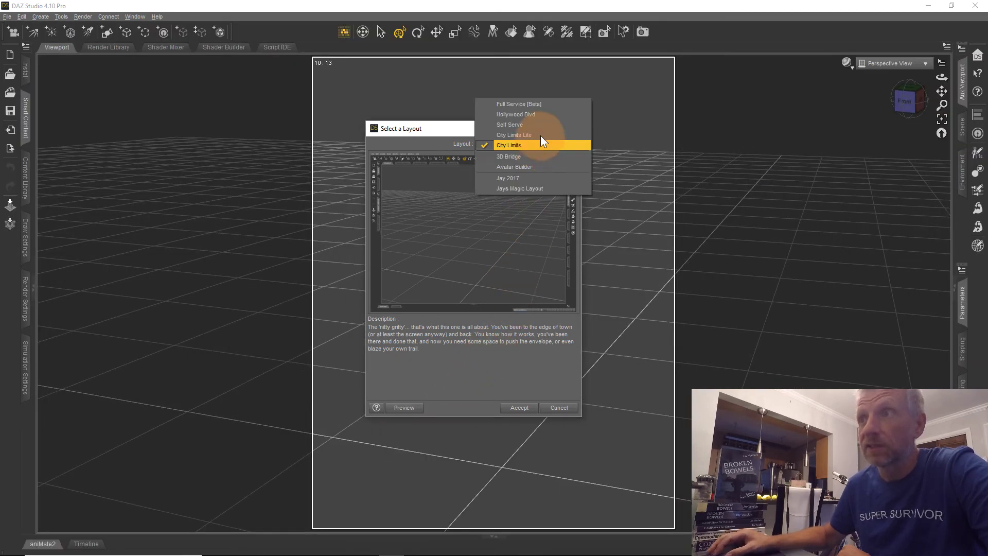
{"action": "left_click", "coordinate": [540, 134]}
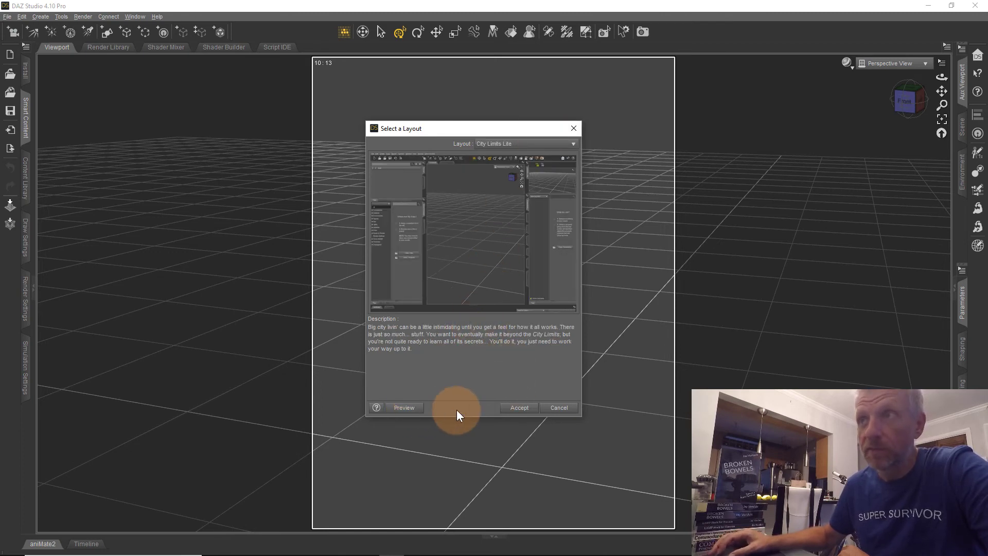
{"action": "left_click", "coordinate": [521, 408]}
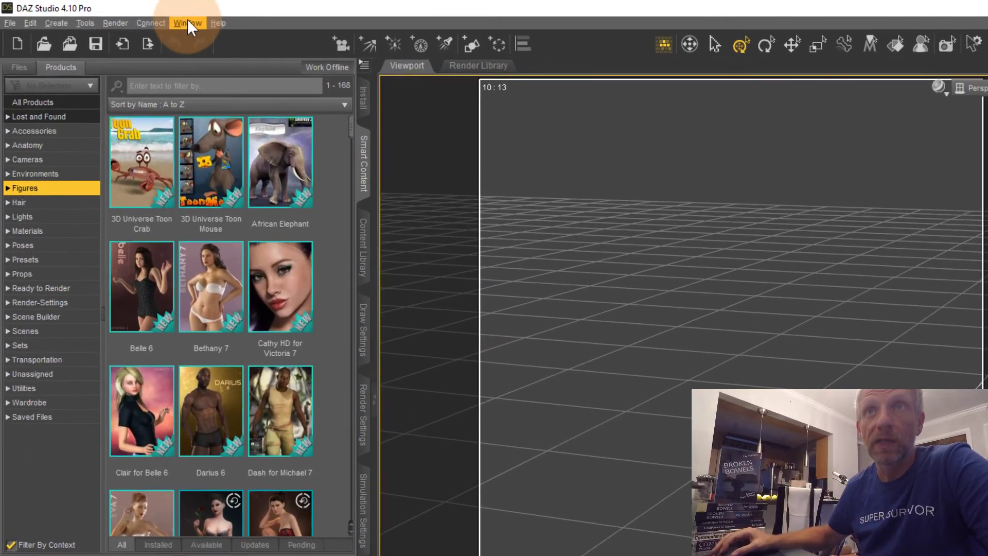
- Open the interface style selection and preview the Main Street style on the workspace
{"action": "left_click", "coordinate": [135, 17]}
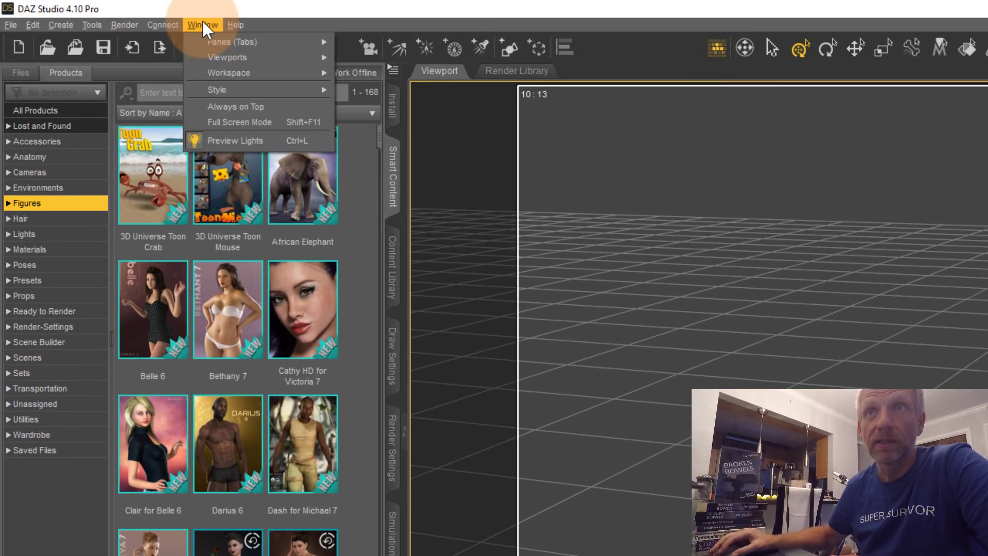
{"action": "mouse_move", "coordinate": [261, 61]}
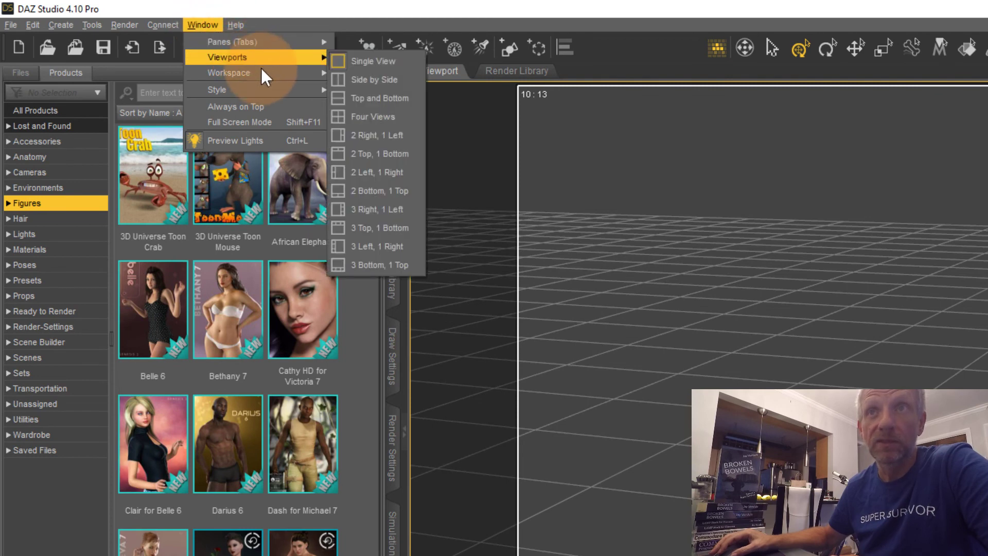
{"action": "mouse_move", "coordinate": [256, 88]}
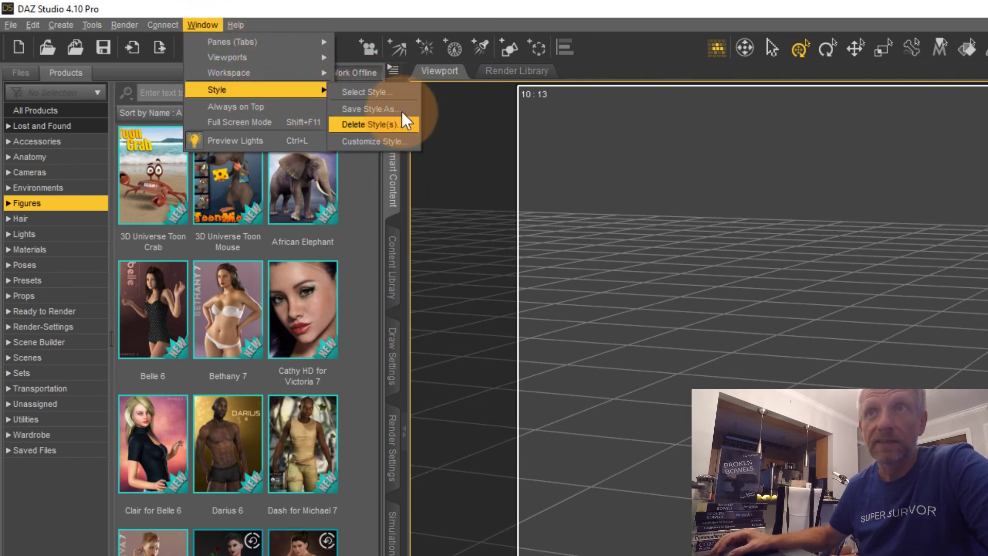
{"action": "left_click", "coordinate": [409, 140]}
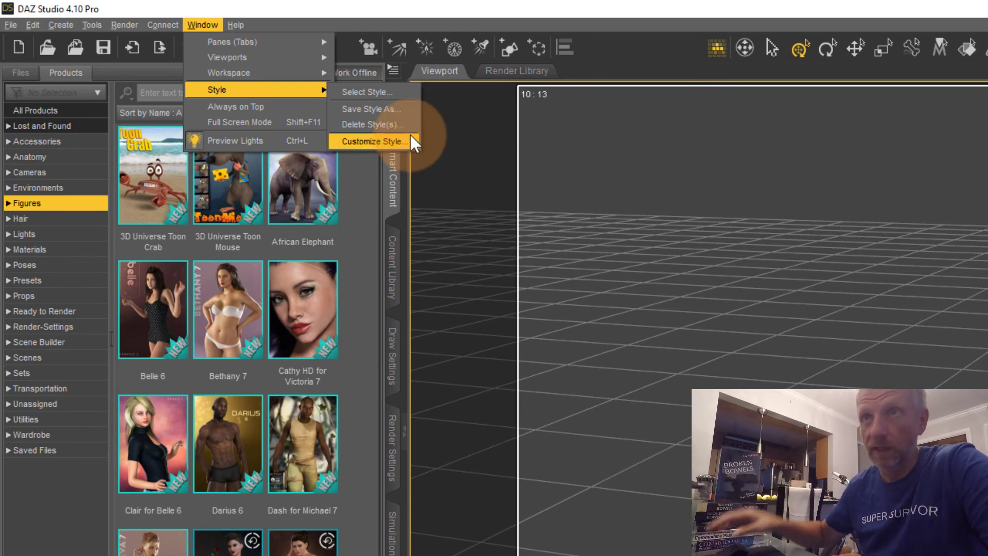
{"action": "left_click", "coordinate": [399, 90]}
{"action": "left_click_drag", "start_coordinate": [677, 231], "coordinate": [661, 212]}
{"action": "left_click_drag", "start_coordinate": [390, 129], "coordinate": [405, 133]}
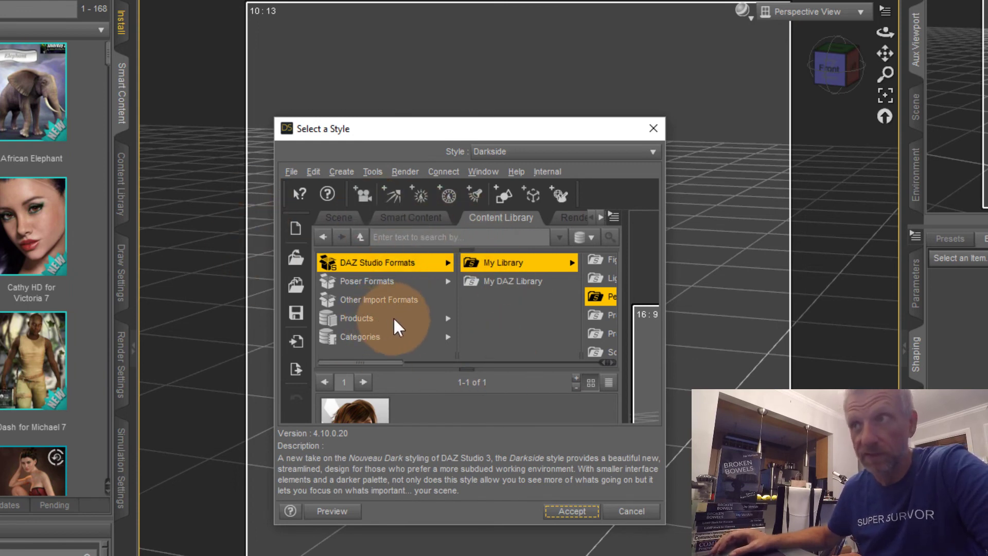
{"action": "left_click", "coordinate": [610, 153]}
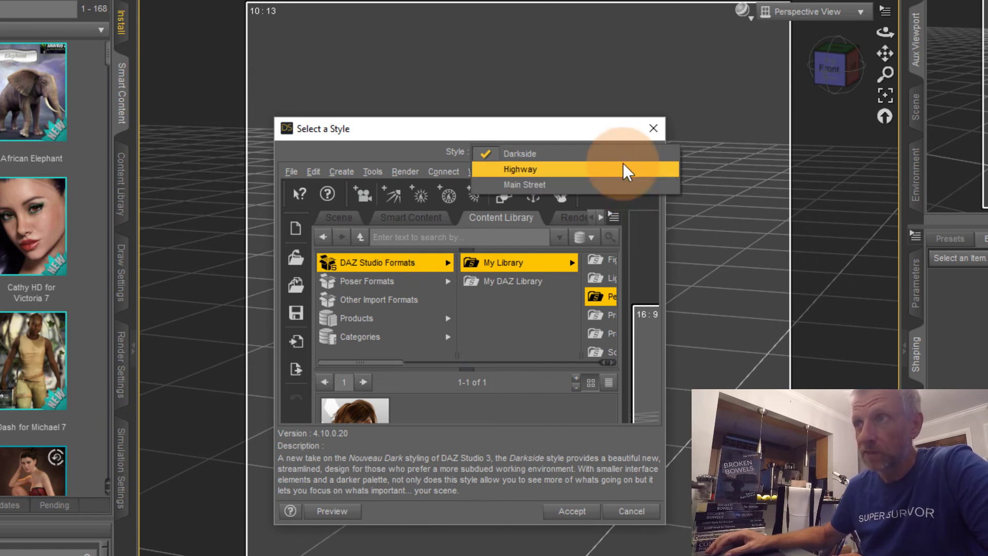
{"action": "left_click", "coordinate": [628, 181]}
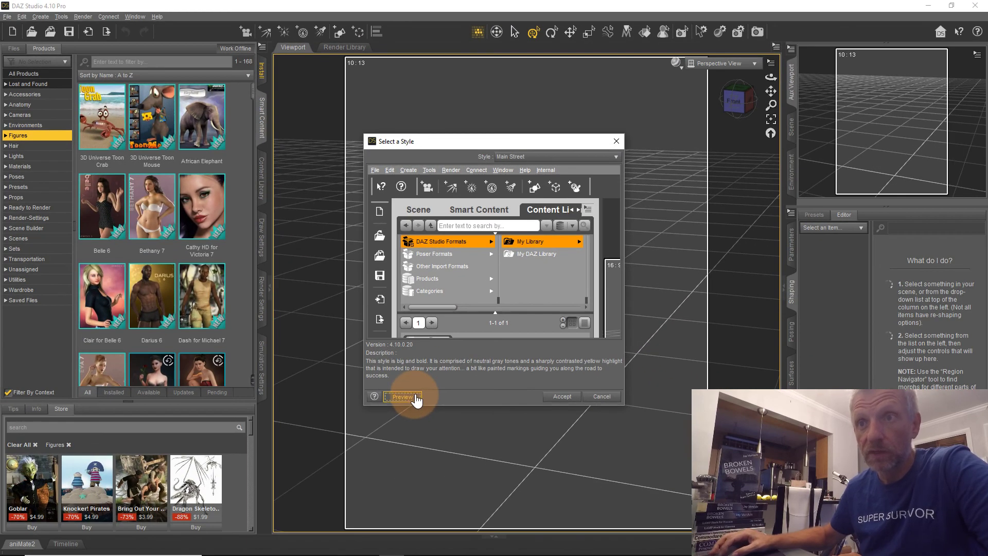
{"action": "left_click", "coordinate": [414, 405]}
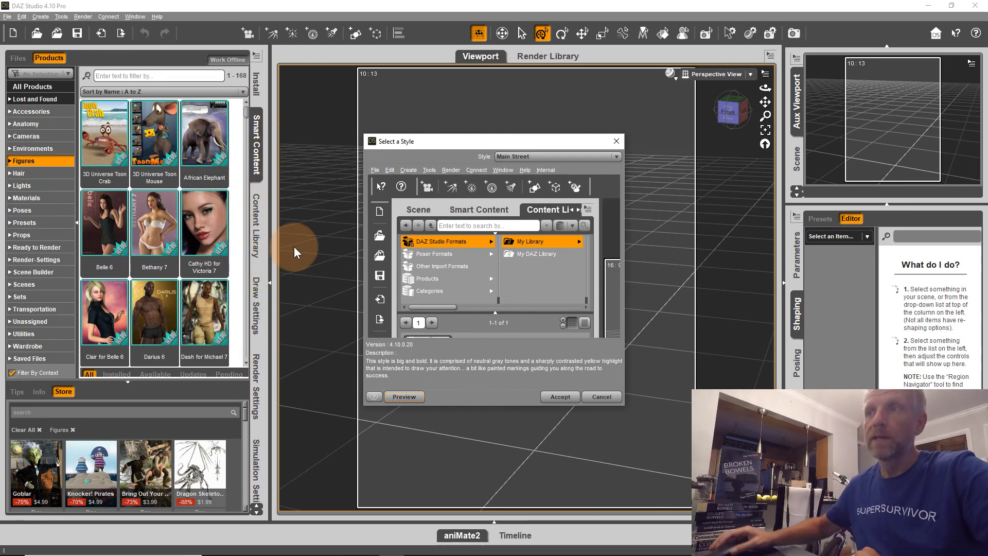
- Choose the Highway style and preview it on the workspace
{"action": "left_click", "coordinate": [577, 156]}
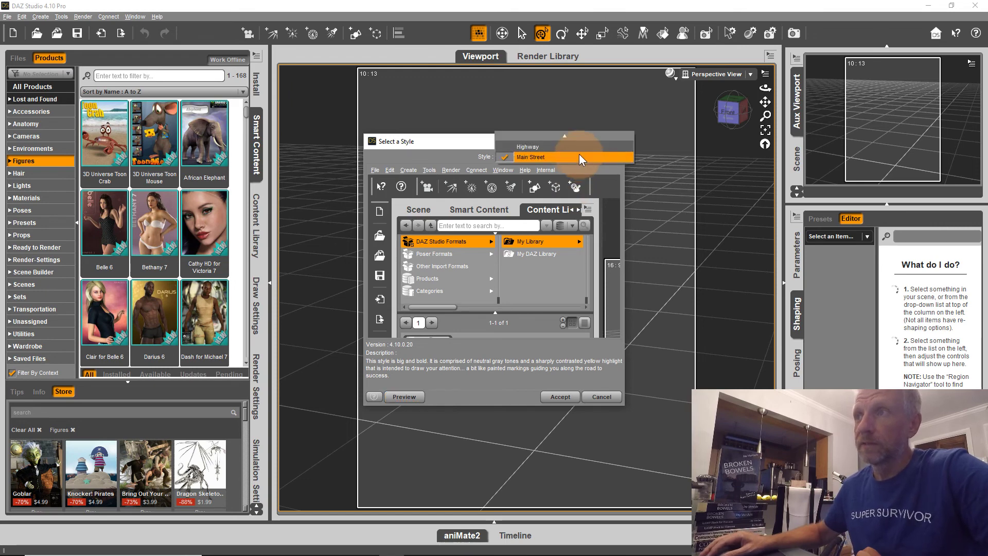
{"action": "left_click", "coordinate": [581, 147]}
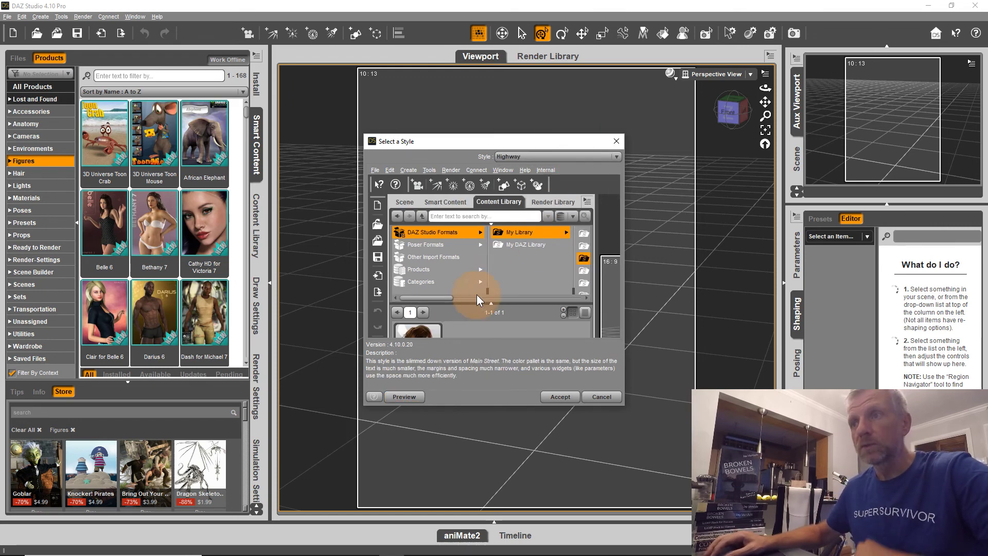
{"action": "left_click", "coordinate": [412, 400]}
{"action": "left_click", "coordinate": [298, 236]}
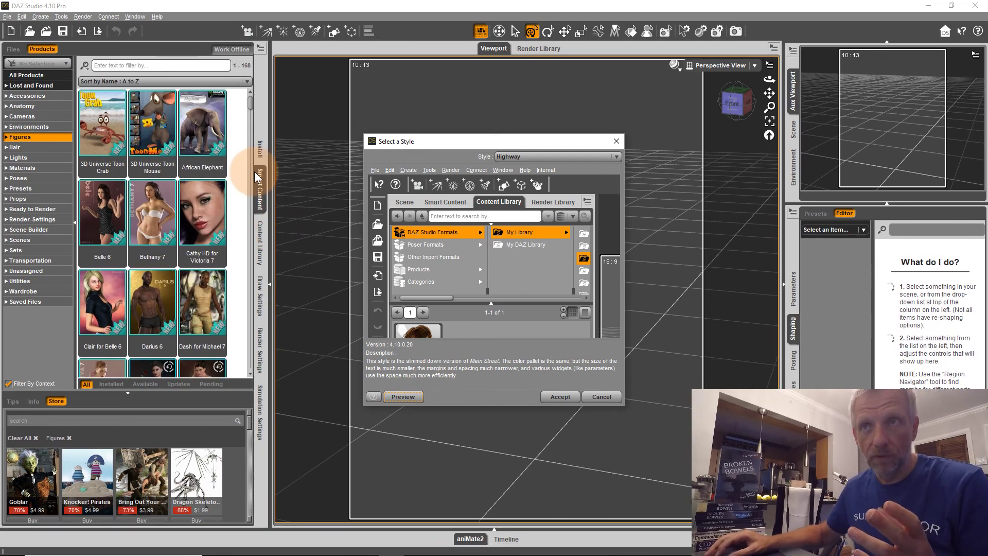
- Switch the interface back to the Darkside style, preview it and accept it as the chosen style
{"action": "left_click", "coordinate": [525, 156]}
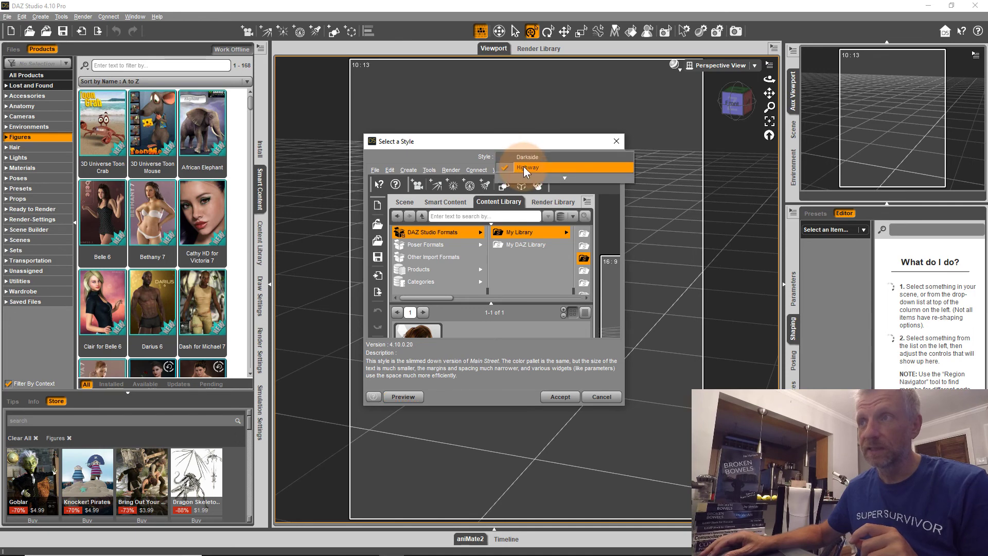
{"action": "left_click", "coordinate": [526, 156]}
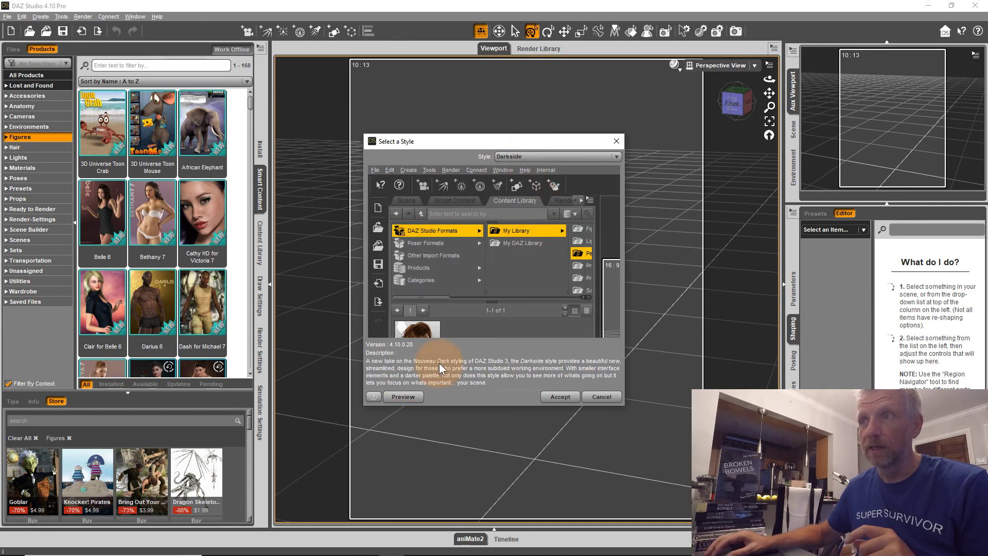
{"action": "left_click", "coordinate": [406, 396]}
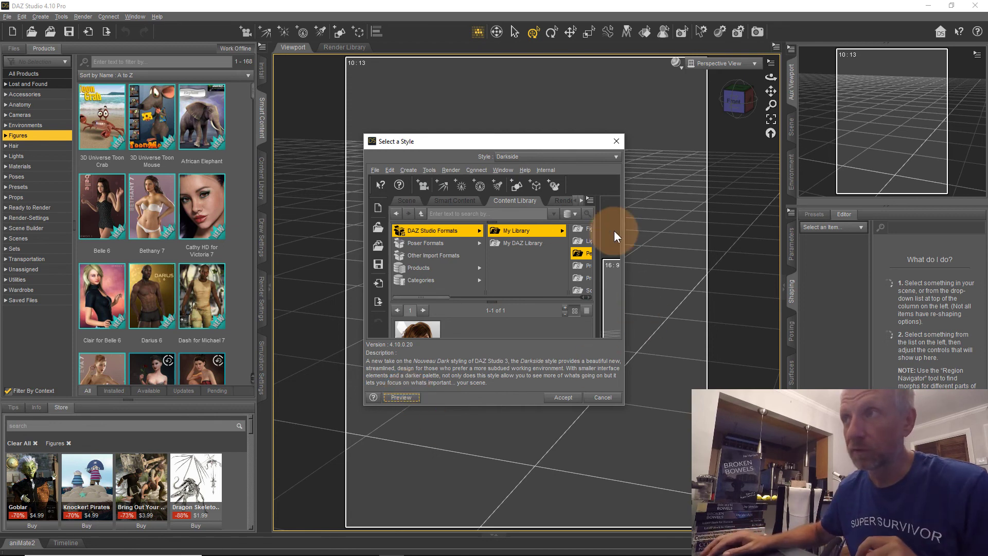
{"action": "left_click", "coordinate": [586, 157]}
{"action": "scroll", "coordinate": [571, 180], "scroll_direction": "down", "scroll_amount": 1}
{"action": "scroll", "coordinate": [567, 176], "scroll_direction": "up", "scroll_amount": 1}
{"action": "scroll", "coordinate": [567, 179], "scroll_direction": "down", "scroll_amount": 1}
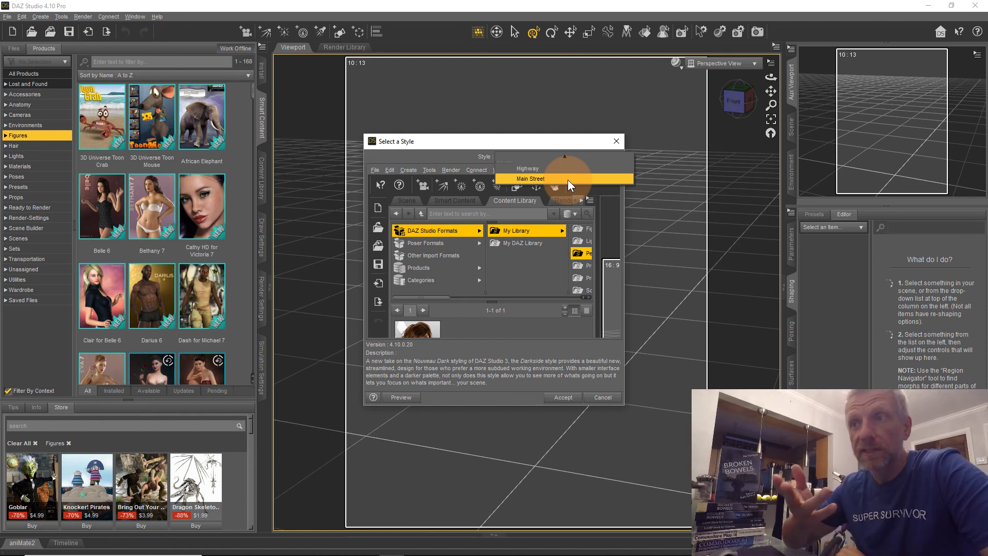
{"action": "left_click", "coordinate": [566, 154]}
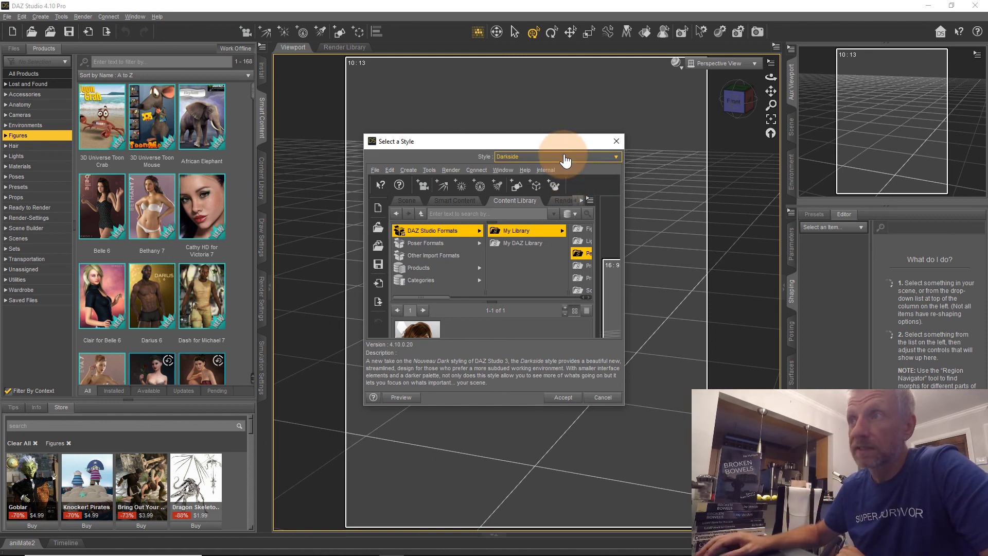
{"action": "left_click", "coordinate": [562, 398]}
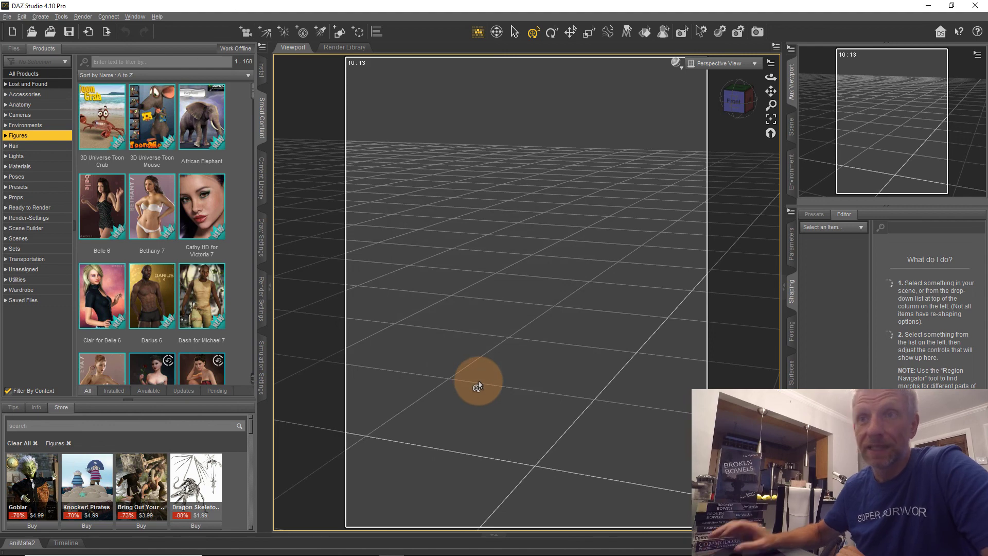